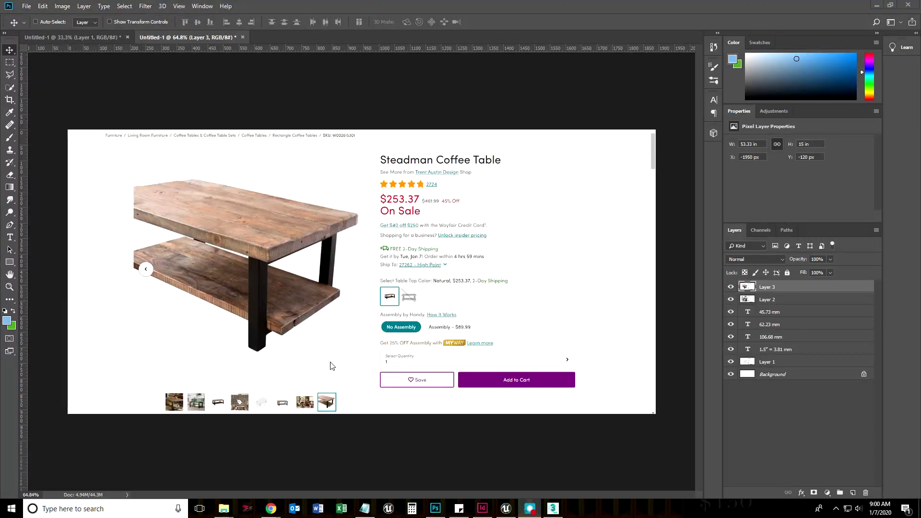
- Glance at the Plank box in 3ds Max, then examine the coffee table photos and dimension drawing in Photoshop by toggling Layer 3 and Layer 2
click(554, 511)
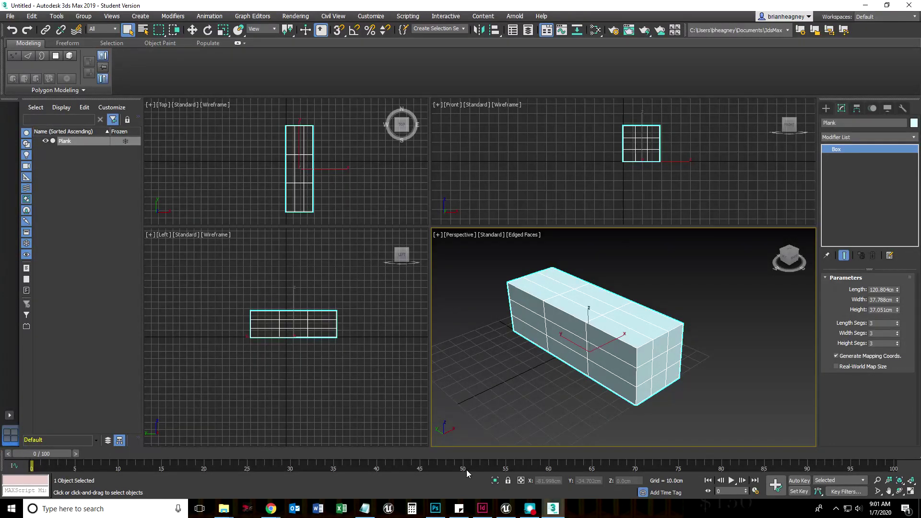
click(435, 509)
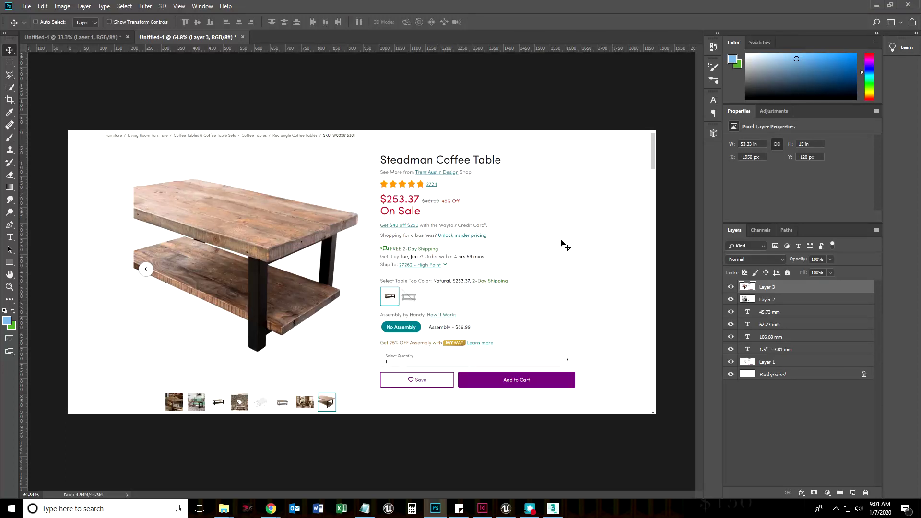
click(732, 288)
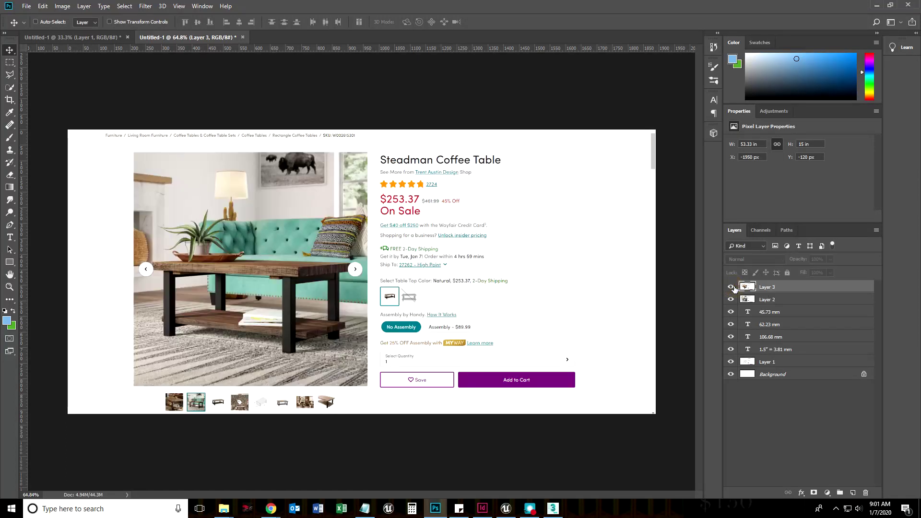
click(731, 288)
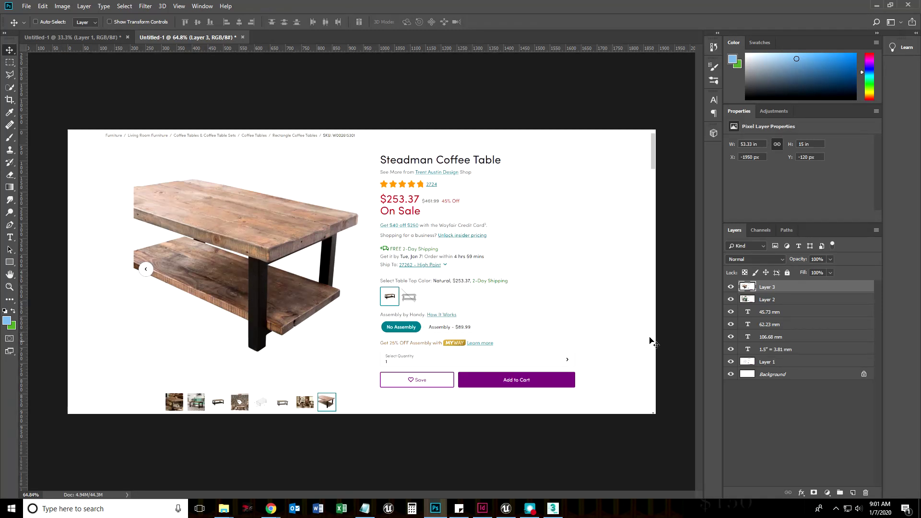
click(731, 287)
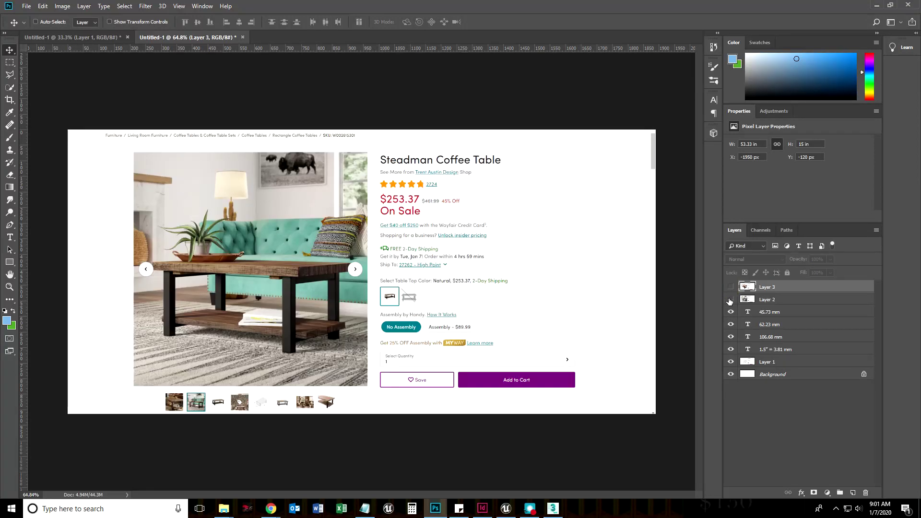
click(730, 300)
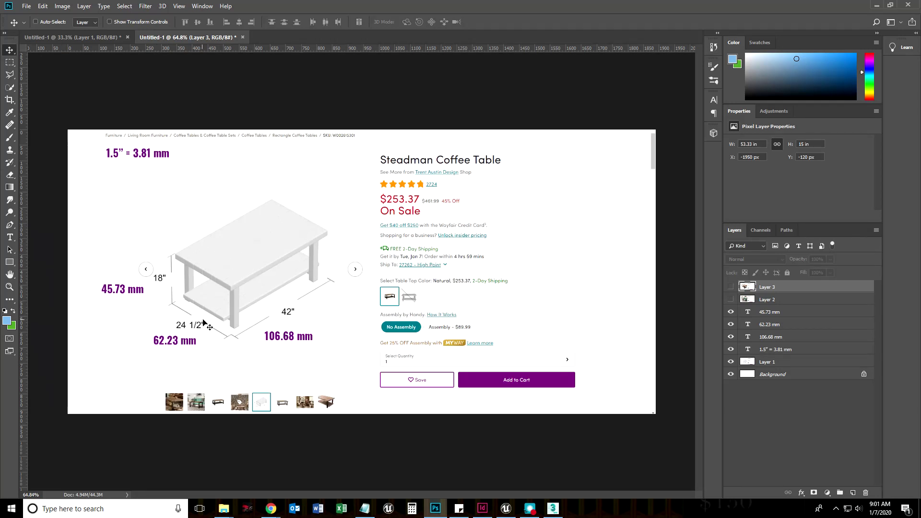
click(730, 301)
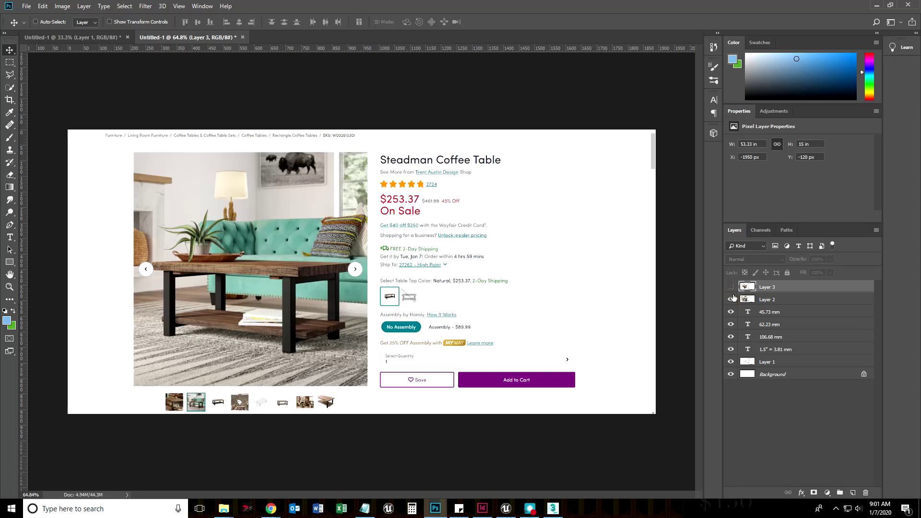
click(730, 286)
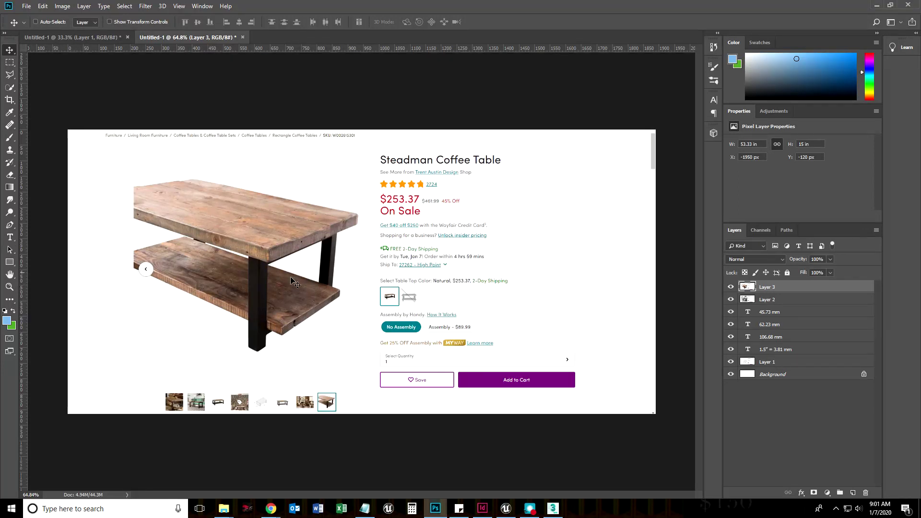
click(731, 287)
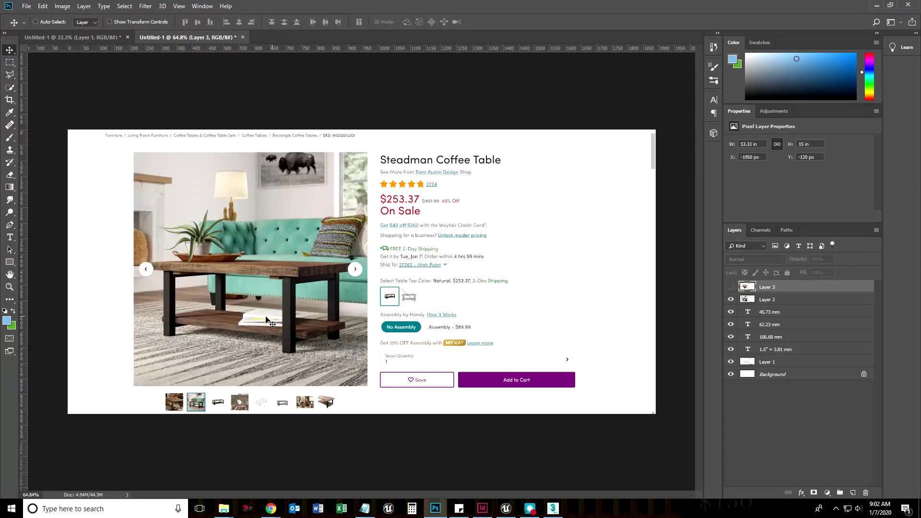
click(730, 299)
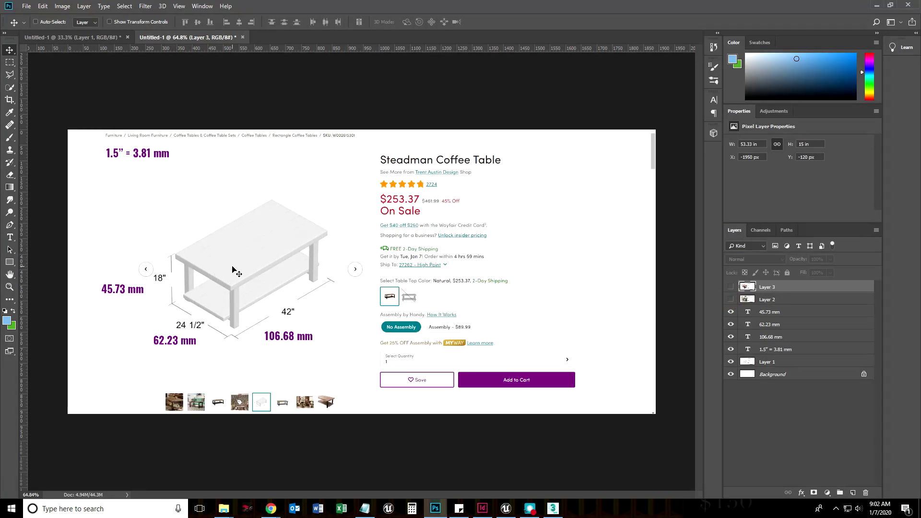
click(731, 299)
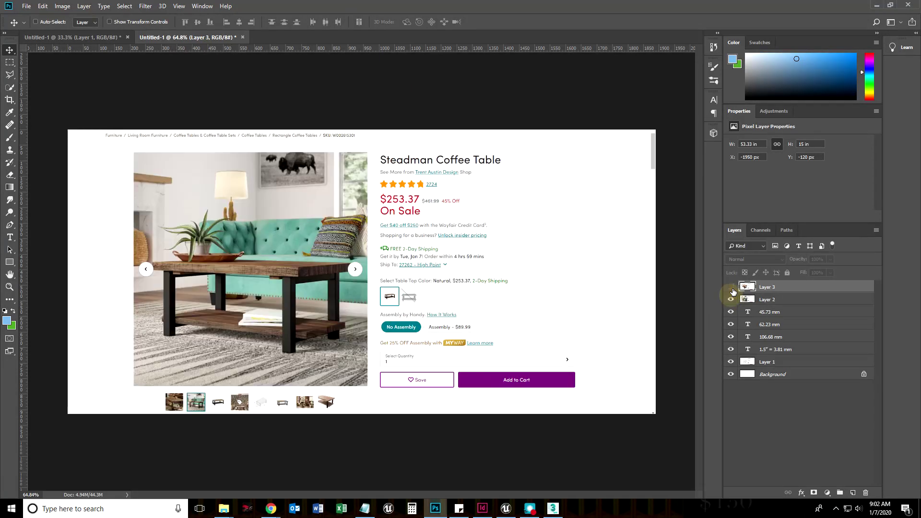
click(731, 287)
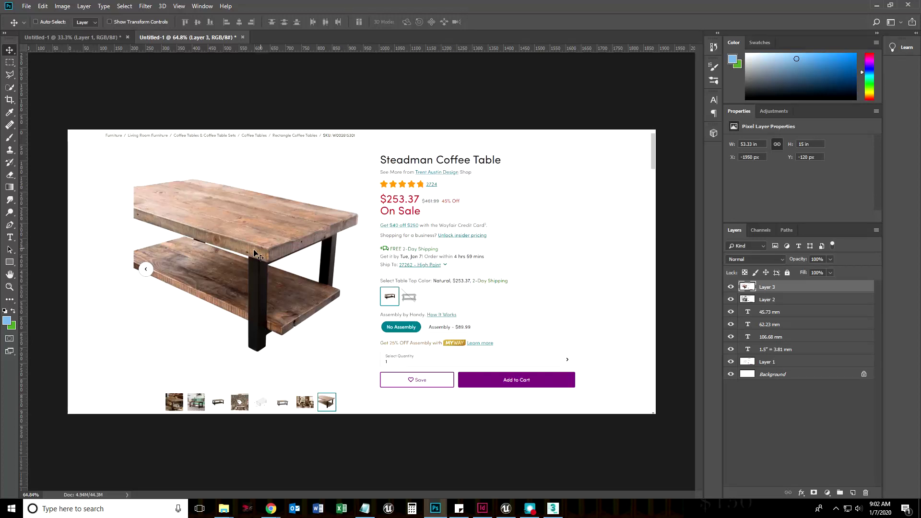
- Hide Layer 3 and Layer 2 and examine the tabletop planks and overall dimensions in the coffee table drawing
click(730, 288)
click(730, 300)
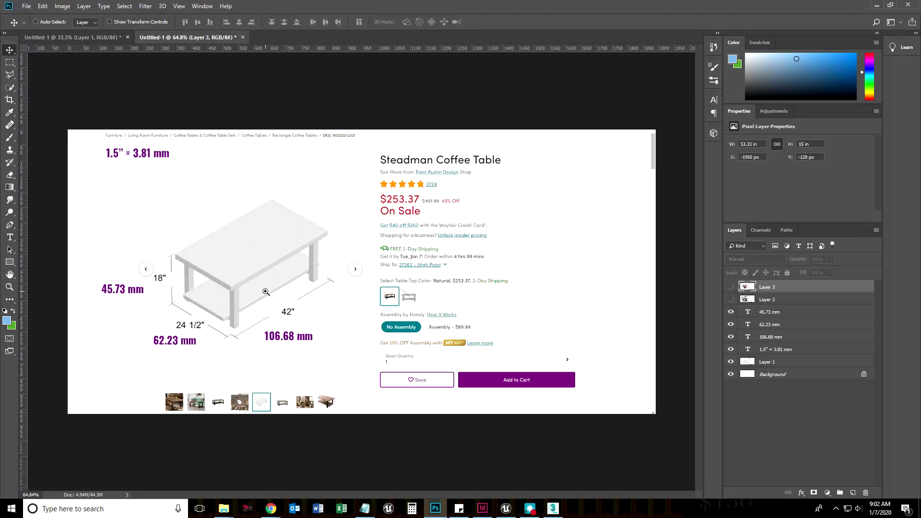
drag(266, 293, 375, 287)
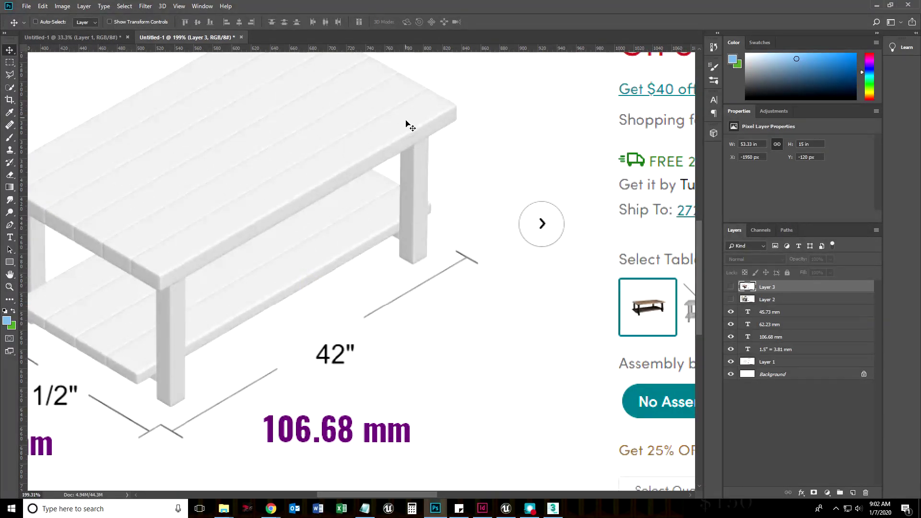
drag(362, 267, 269, 344)
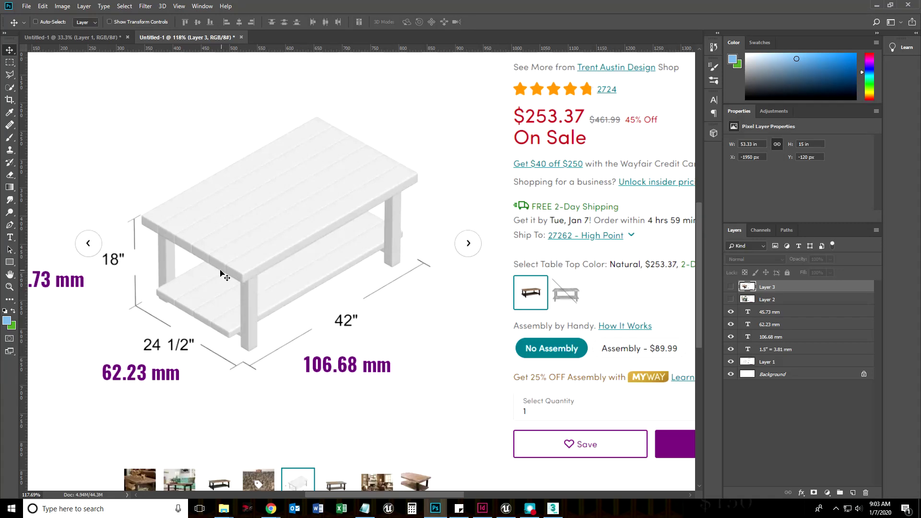
key(z)
drag(302, 321, 287, 327)
key(v)
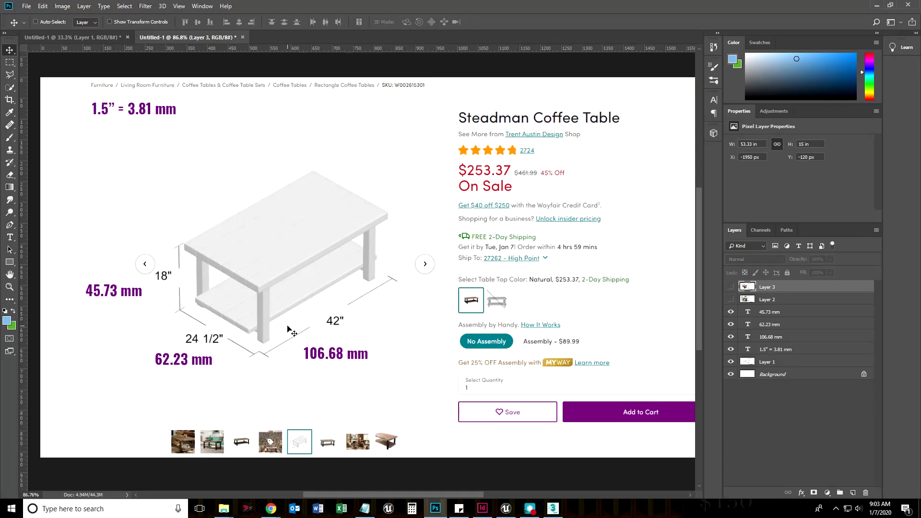
key(z)
drag(258, 290, 309, 302)
key(v)
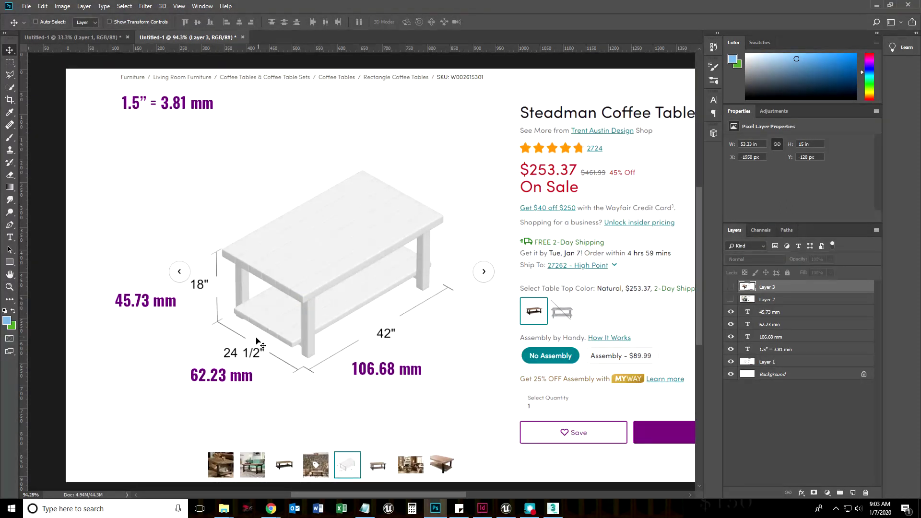
- Open Calculator and divide the 62.23 table width by 5 to get the width of one plank
click(411, 509)
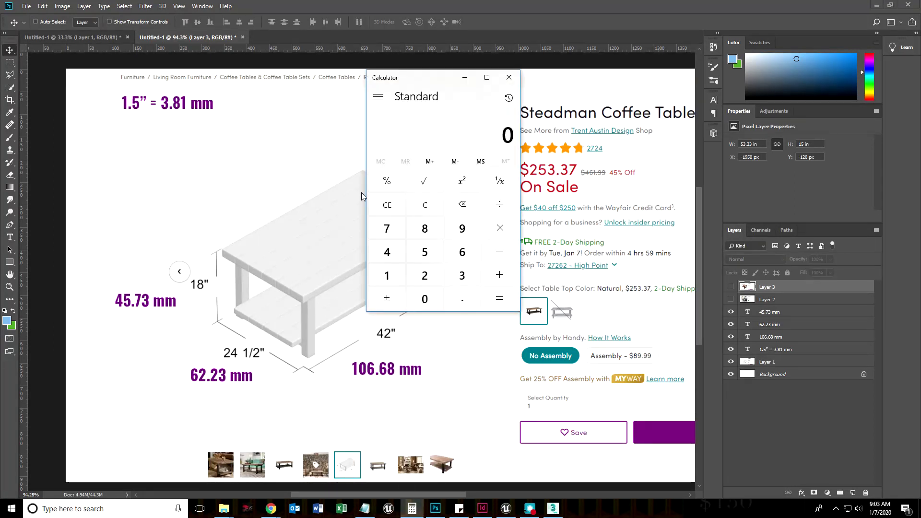
click(462, 251)
click(424, 276)
click(462, 299)
click(424, 275)
click(462, 275)
click(500, 204)
click(435, 248)
click(494, 295)
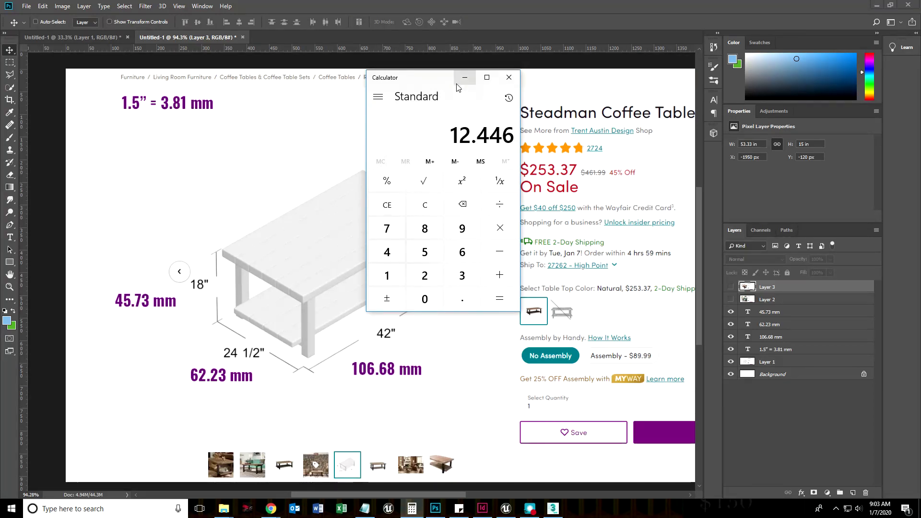
drag(433, 79, 409, 104)
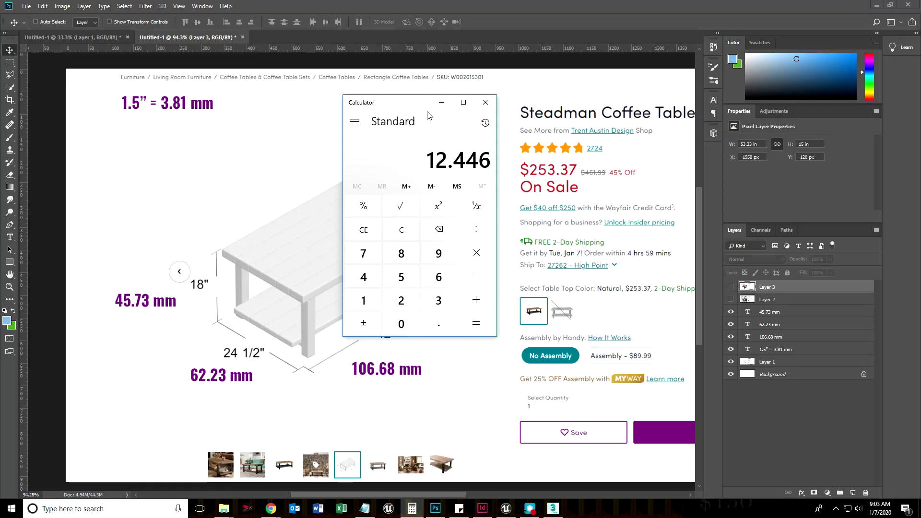
drag(424, 108, 256, 126)
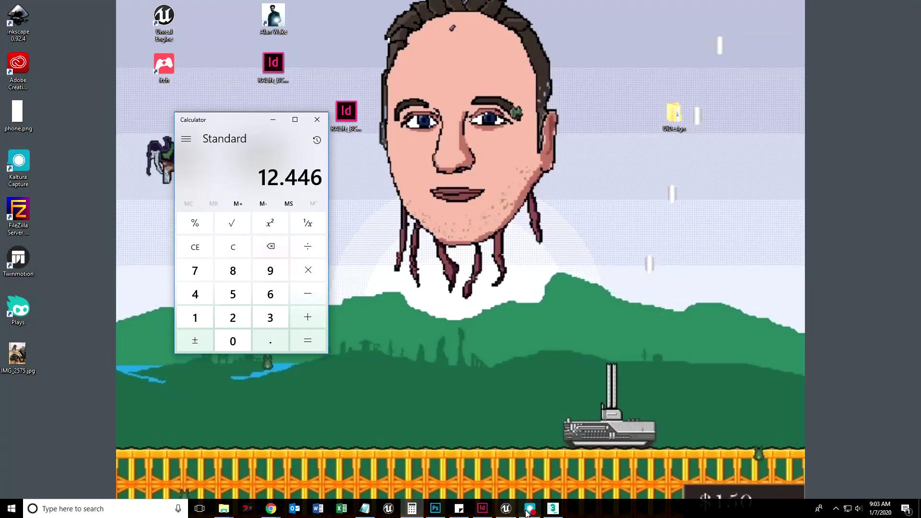
- Switch to 3ds Max and reduce the Plank box's length, width and height segments to 1 each
click(553, 509)
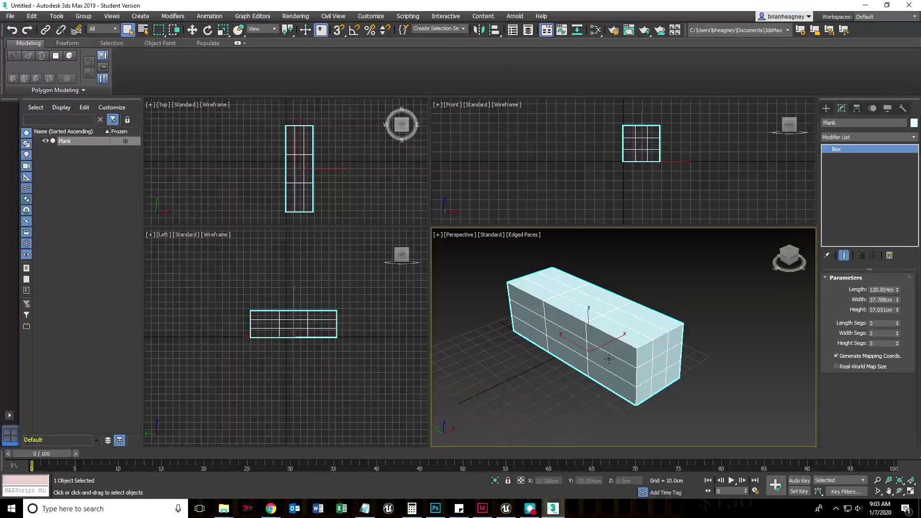
middle_drag(504, 388, 507, 389)
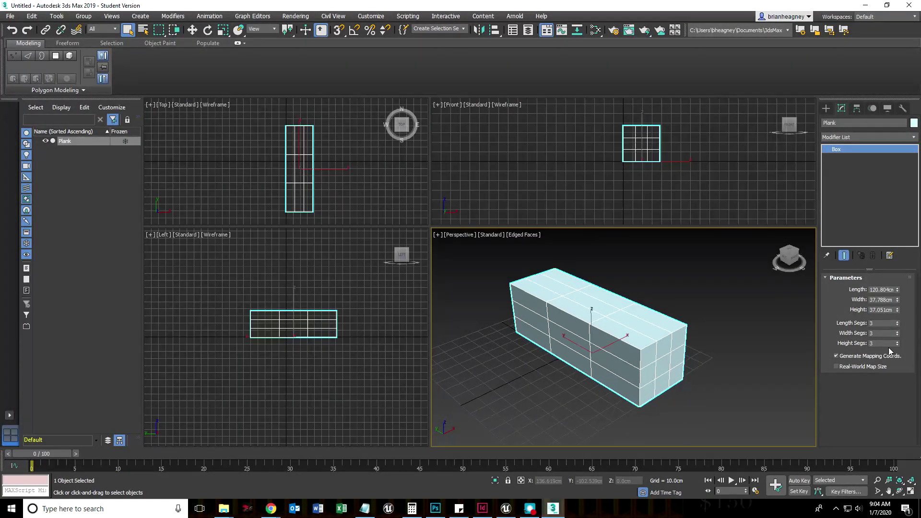
click(897, 325)
click(897, 326)
click(897, 334)
click(897, 335)
click(897, 345)
click(897, 345)
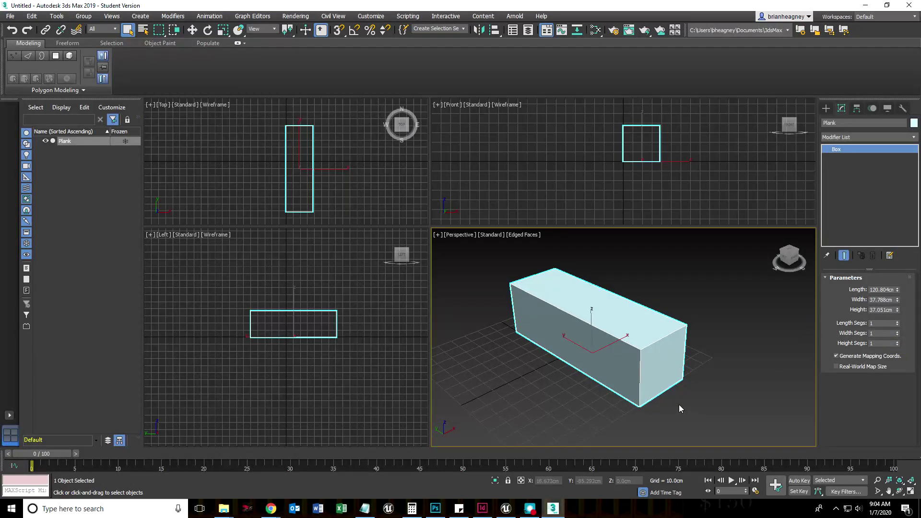
- Check the table length in the Photoshop reference and set the Plank's length to 106.68 cm in 3ds Max
click(438, 511)
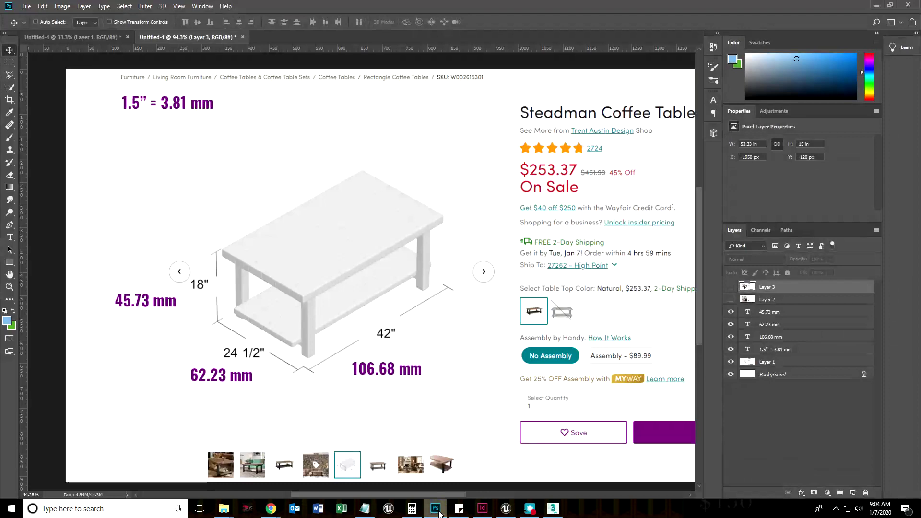
click(439, 512)
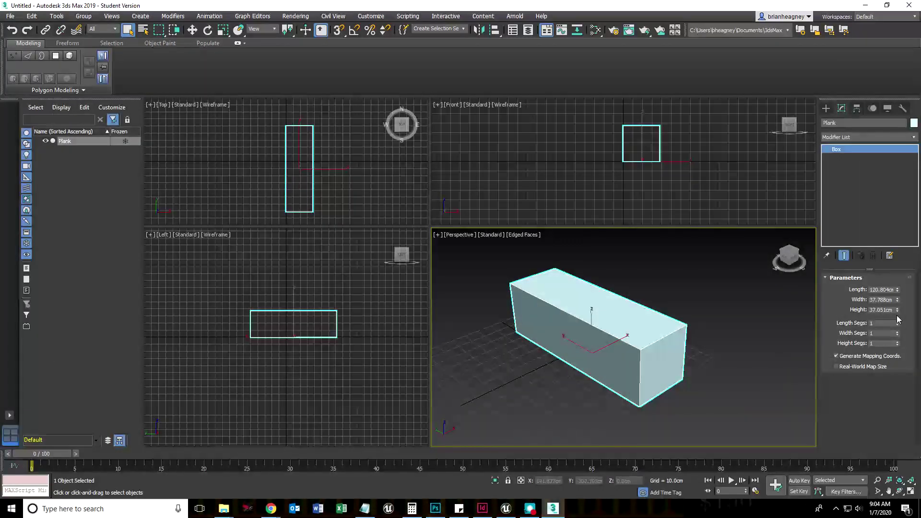
double_click(884, 290)
click(884, 290)
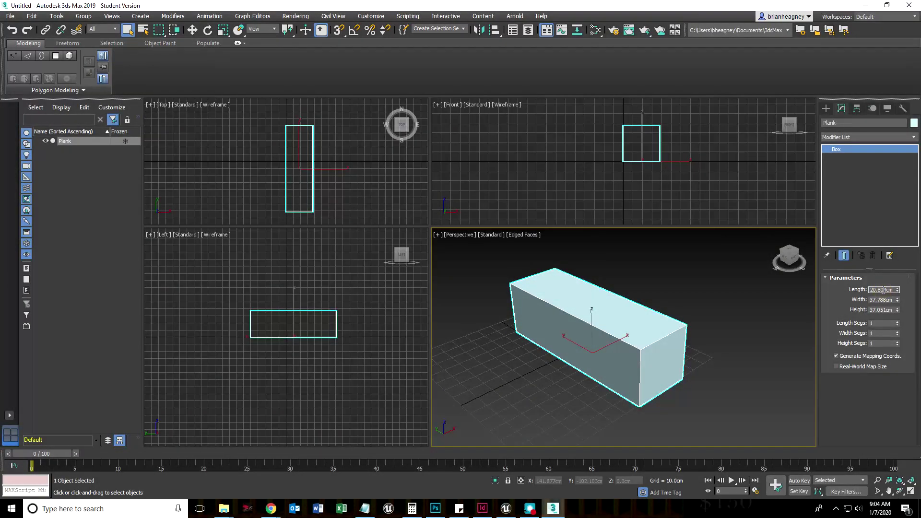
double_click(885, 290)
text(106.63)
key(Return)
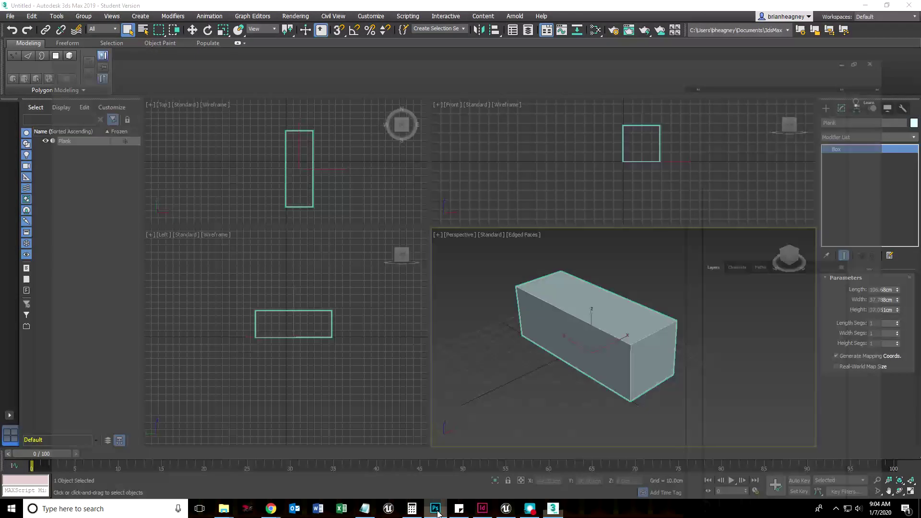
- Recheck the Photoshop reference and the Calculator result, and set the Plank's width to 12.446 cm in 3ds Max
click(436, 510)
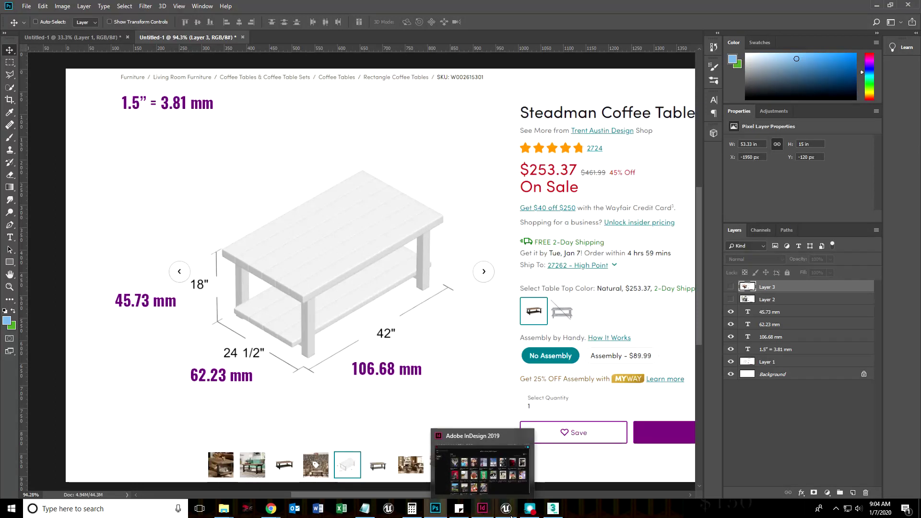
click(411, 508)
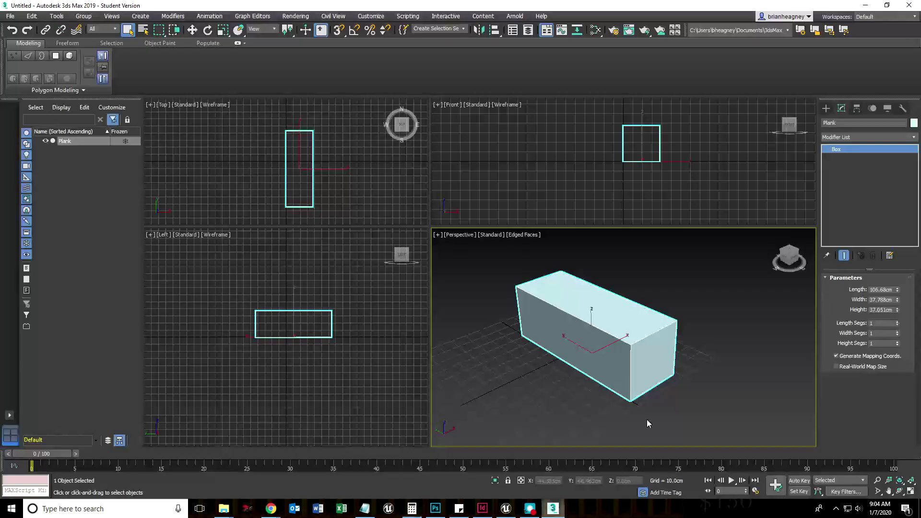
click(553, 508)
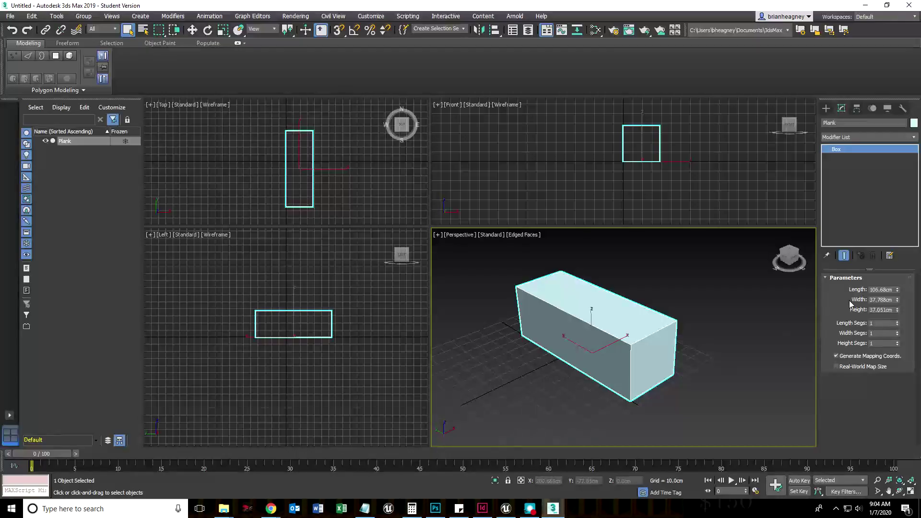
double_click(874, 300)
text(12.446)
key(Return)
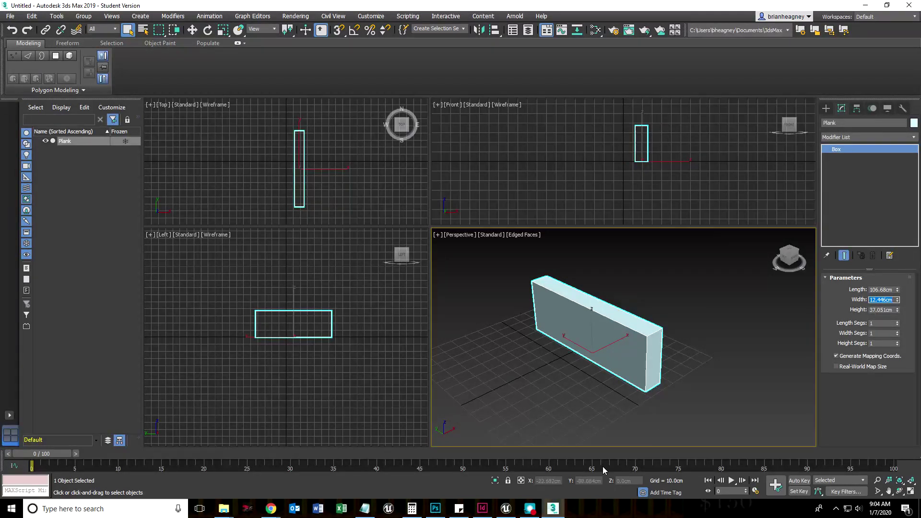
- Check the tabletop thickness in the Photoshop reference and set the Plank's height to 3.81 cm in 3ds Max
click(435, 509)
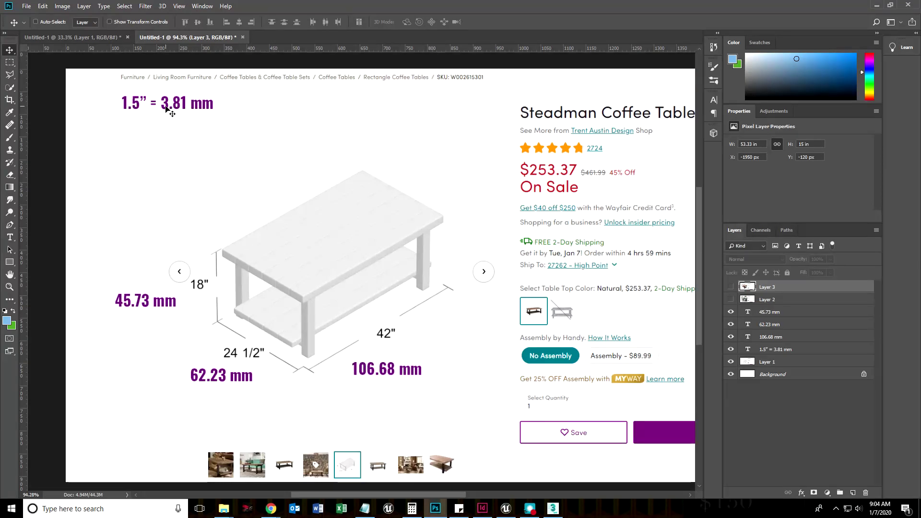
click(876, 5)
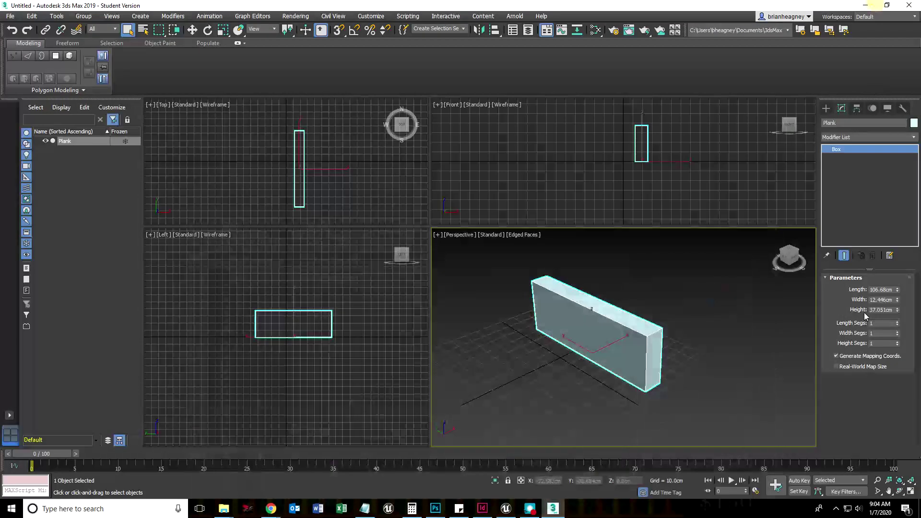
double_click(878, 310)
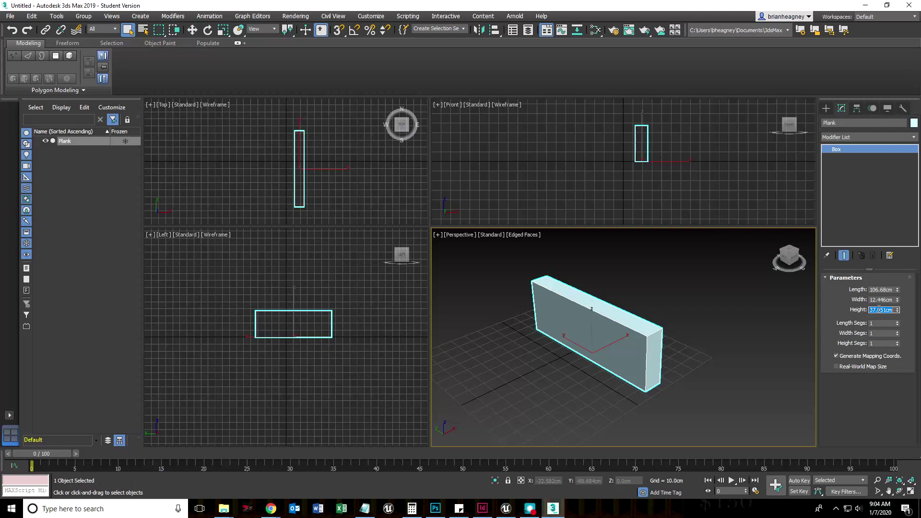
text(3.81)
key(Return)
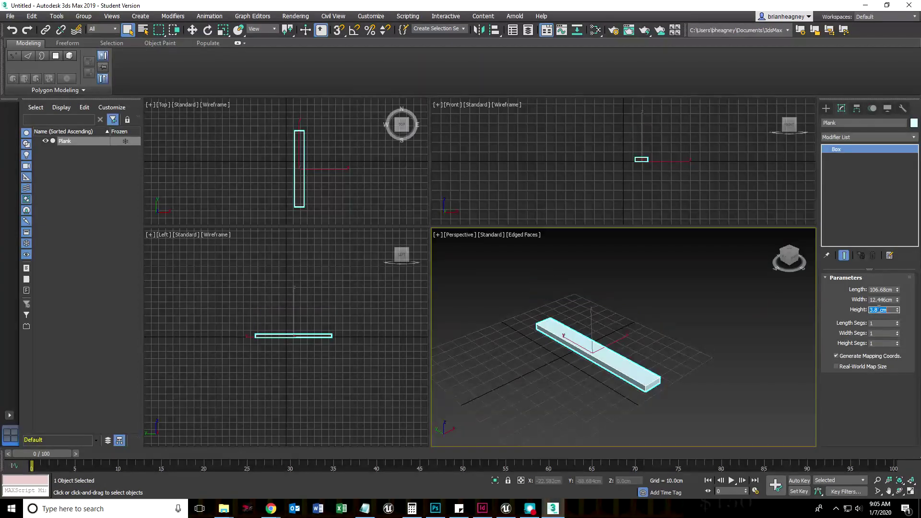
scroll(618, 355, up, 3)
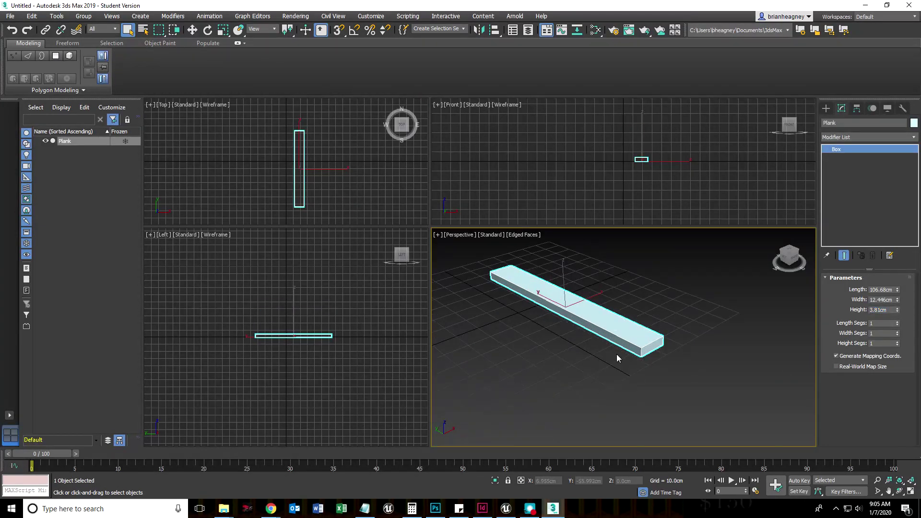
scroll(638, 336, up, 1)
scroll(645, 372, up, 2)
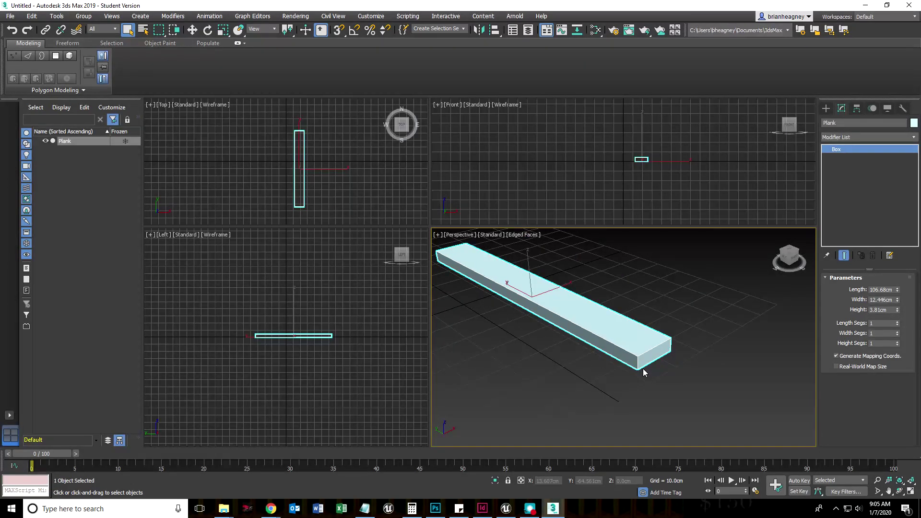
scroll(626, 376, down, 2)
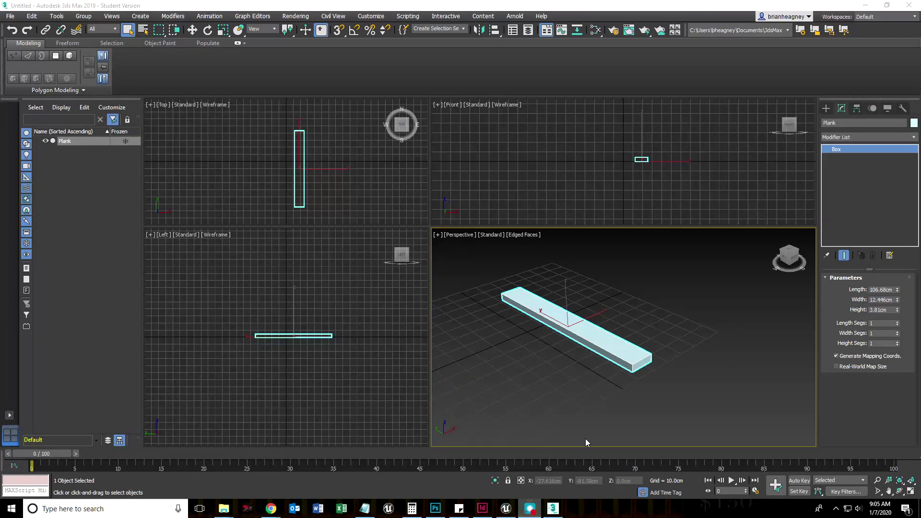
middle_drag(611, 414, 627, 384)
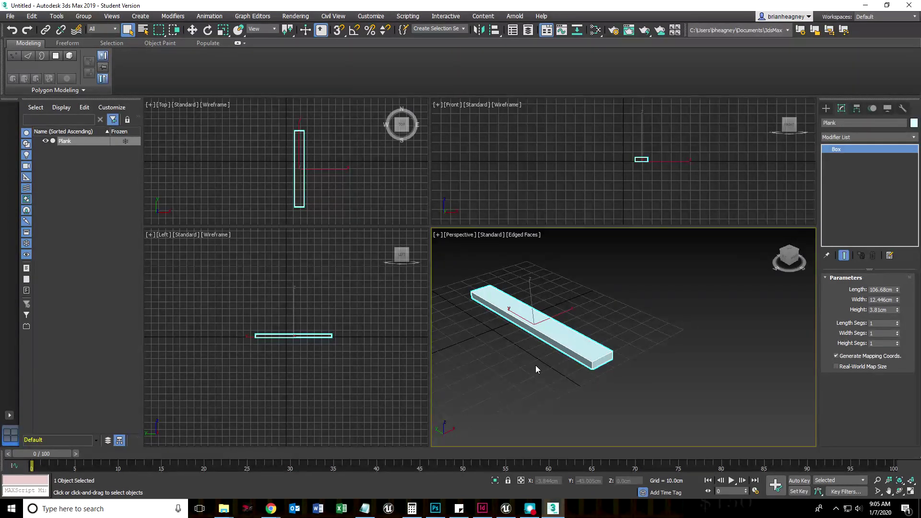
alt+middle_drag(536, 366, 511, 402)
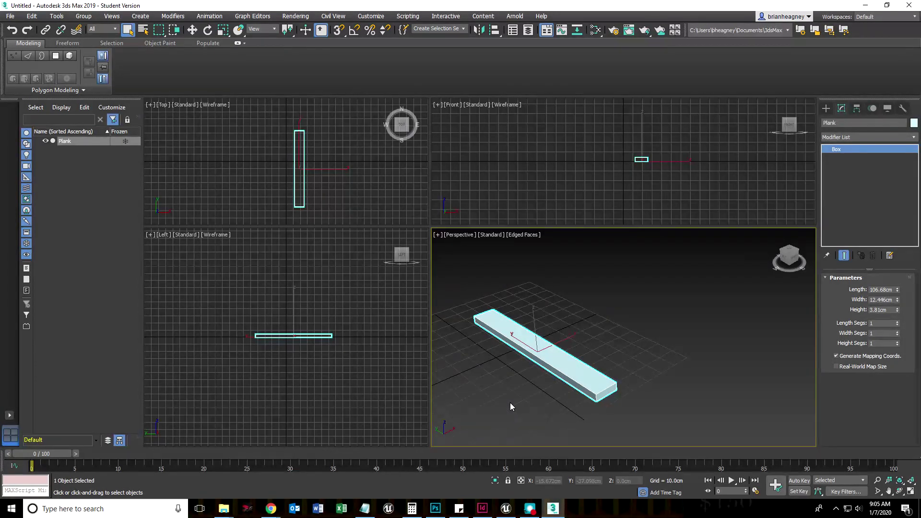
- Cycle the selected Plank through the Move, Rotate and Scale tools, finishing with the Move tool active
key(w)
key(e)
key(r)
key(w)
key(e)
key(r)
key(w)
key(e)
key(r)
key(w)
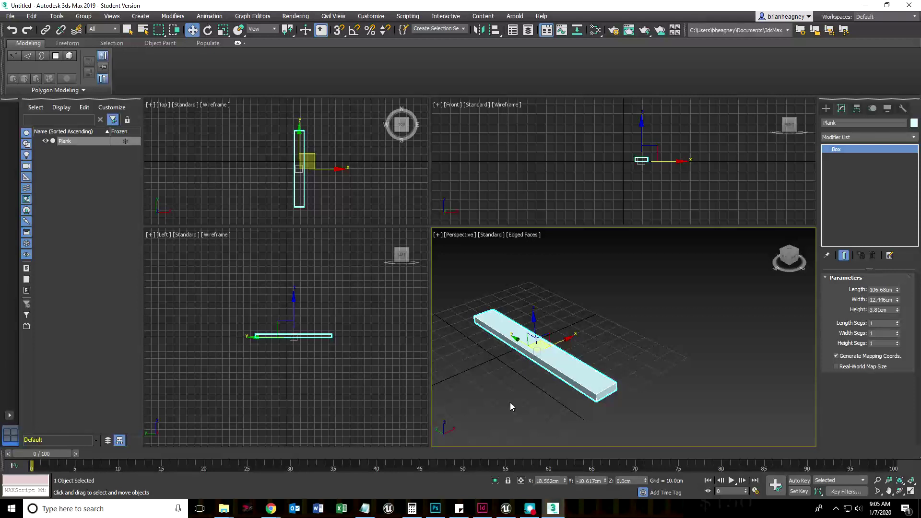
key(e)
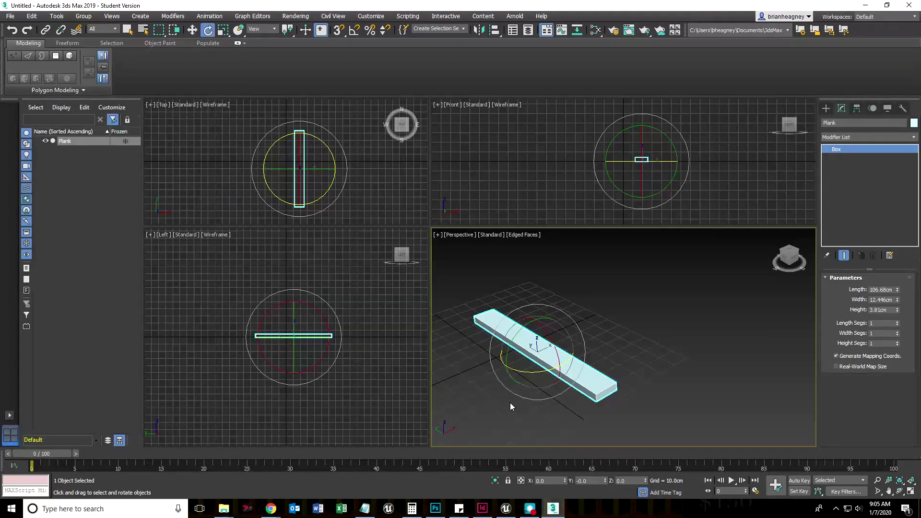
key(r)
key(e)
key(r)
key(w)
key(e)
key(w)
key(r)
key(w)
key(e)
key(w)
key(e)
key(w)
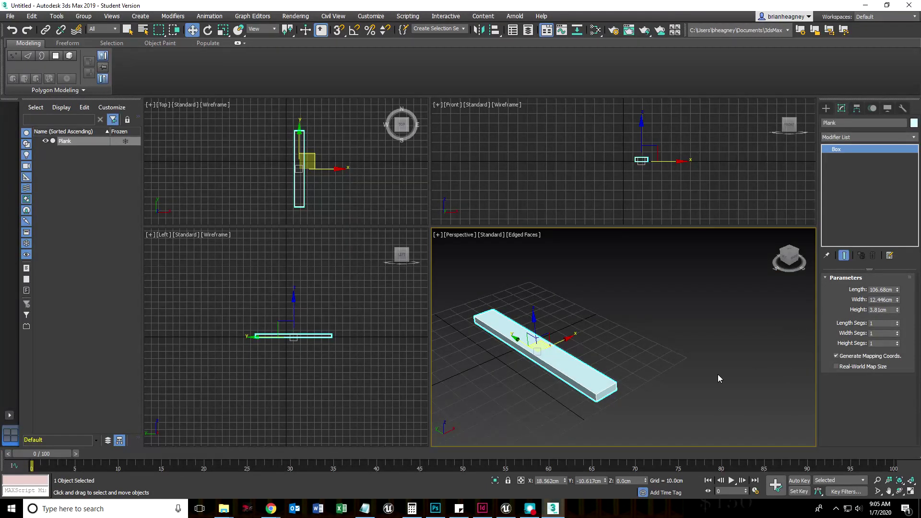
- Maximize the Perspective viewport, toggling repeatedly between it and the four-viewport layout and finishing maximized
key(alt+w)
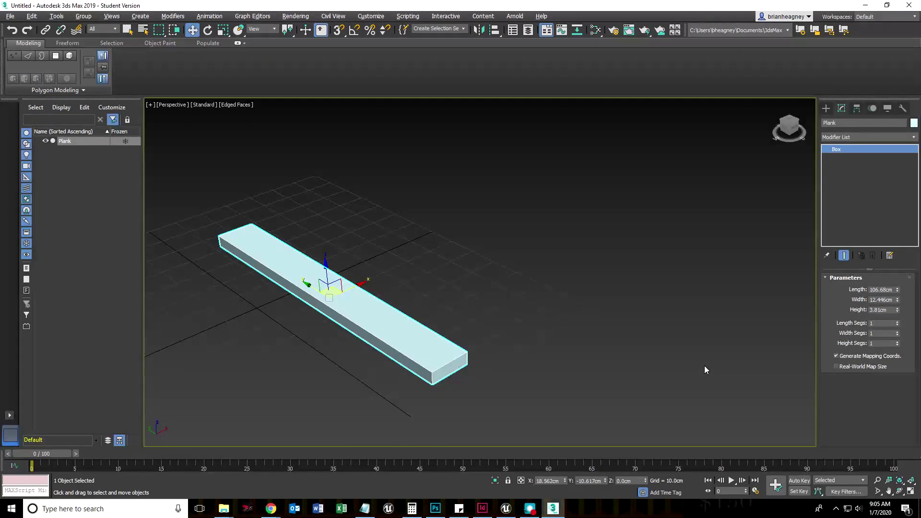
middle_drag(448, 319, 480, 313)
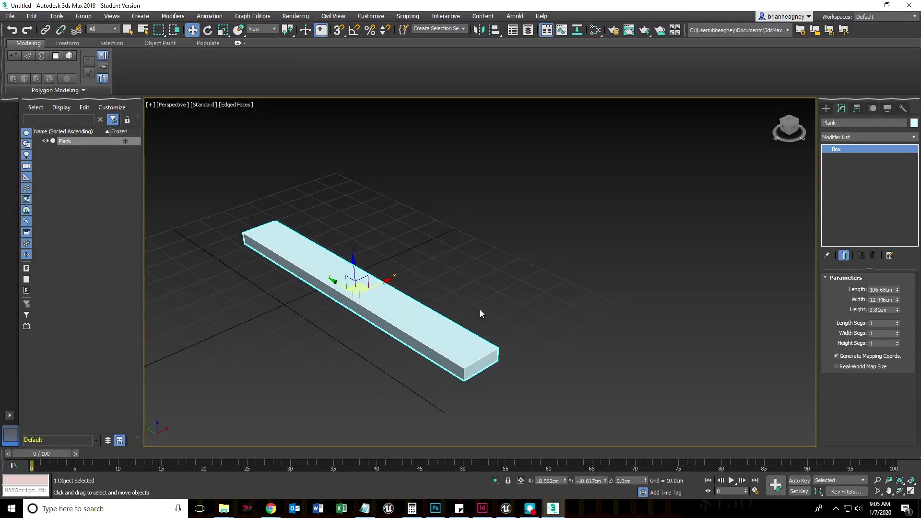
click(911, 492)
click(911, 491)
click(911, 492)
click(911, 491)
click(911, 491)
click(911, 492)
click(911, 492)
click(911, 492)
click(911, 491)
click(911, 492)
click(911, 491)
click(911, 492)
click(911, 492)
click(911, 492)
scroll(307, 326, up, 3)
scroll(309, 325, down, 3)
mouse_move(309, 326)
middle_down()
mouse_move(328, 332)
mouse_move(323, 319)
middle_up()
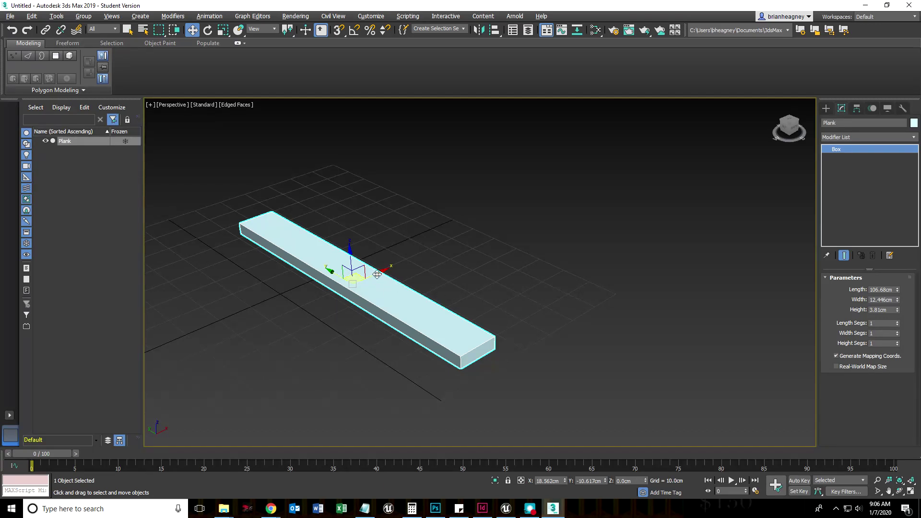
- Bring up the Plank's Rotate and Scale gizmos and return to the Move tool
key(e)
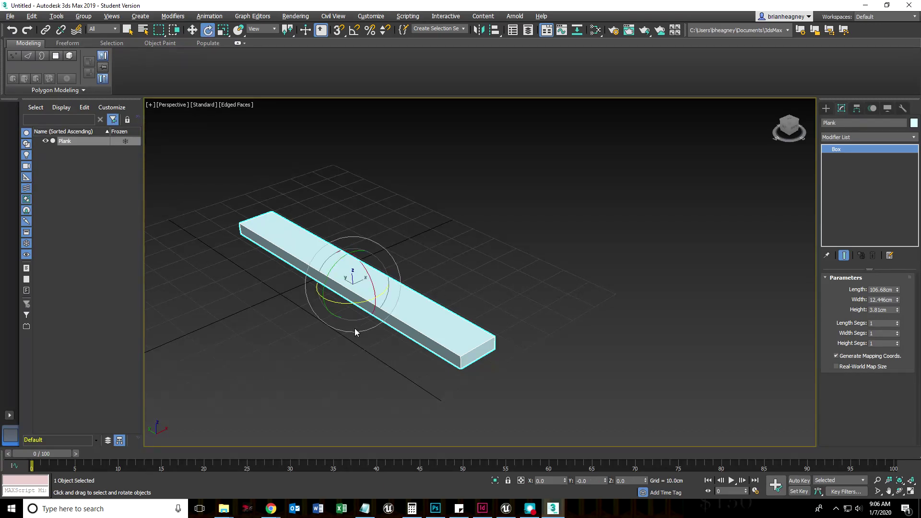
key(r)
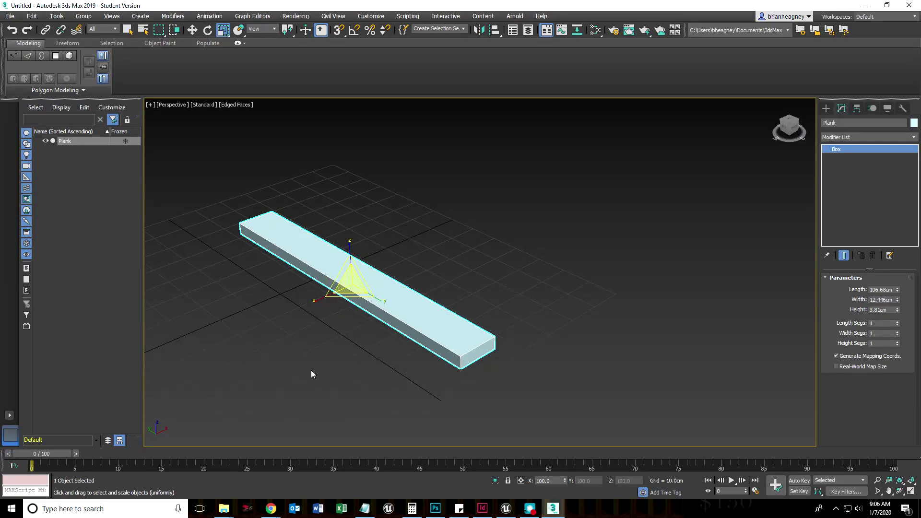
key(w)
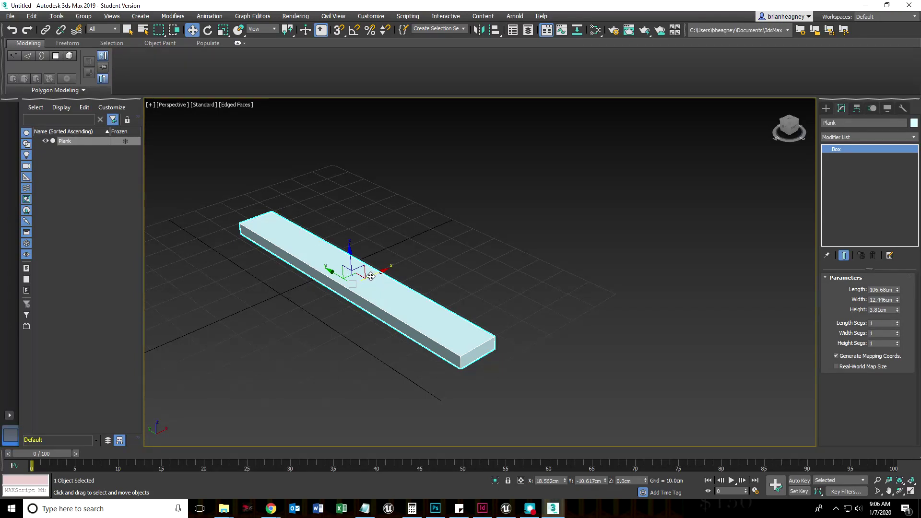
- Move the Plank along one axis at a time to about X 19.25, Y -0.29 and Z 4.67 cm
drag(373, 275, 326, 292)
right_click(326, 292)
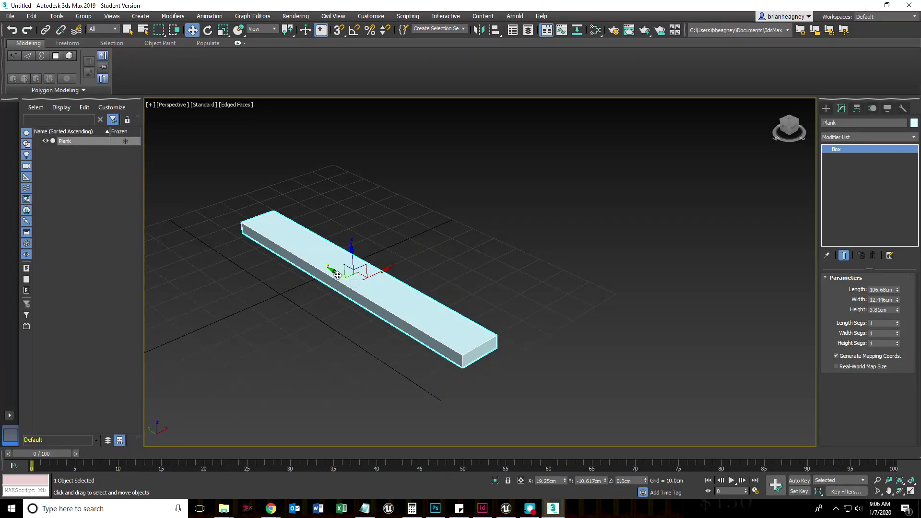
drag(337, 275, 249, 290)
right_click(249, 289)
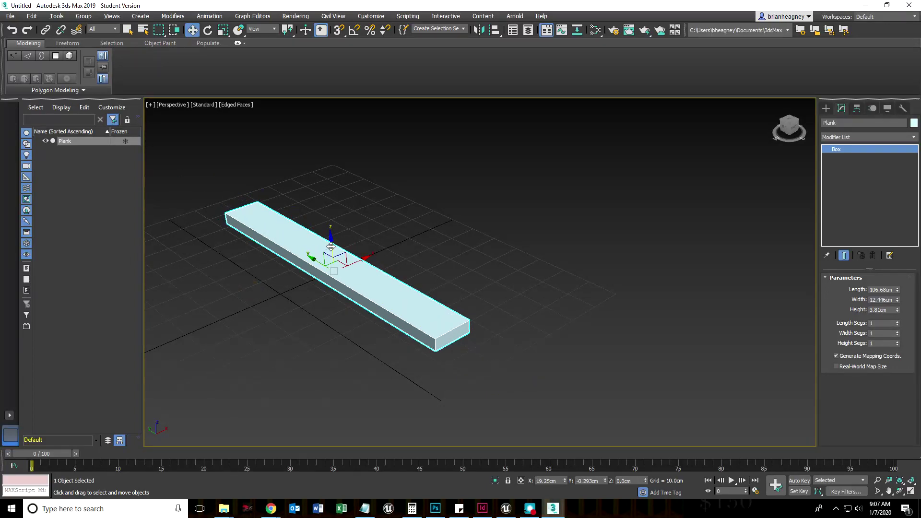
mouse_move(331, 247)
mouse_down()
mouse_move(322, 302)
mouse_move(323, 237)
mouse_up()
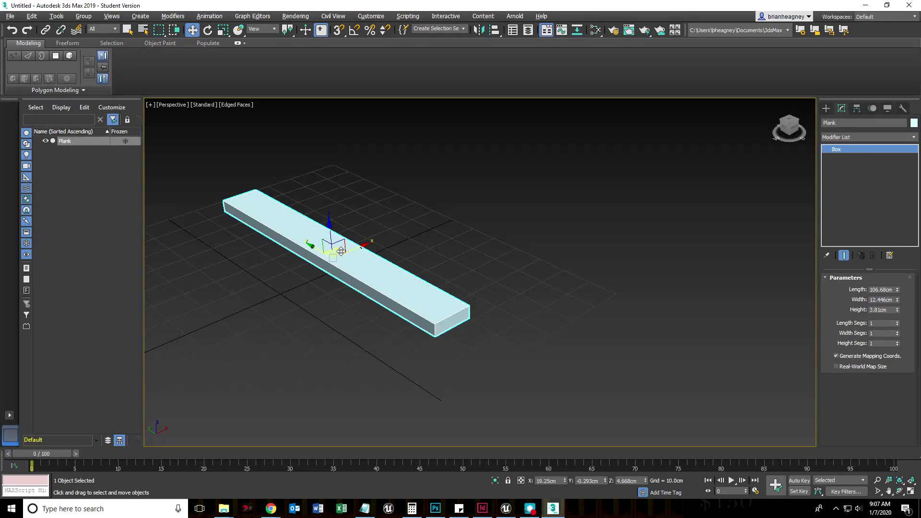
- Move the Plank across two axes at once and raise it, to about X -5.24, Y -19.00 and Z 11.74 cm
drag(339, 248, 314, 295)
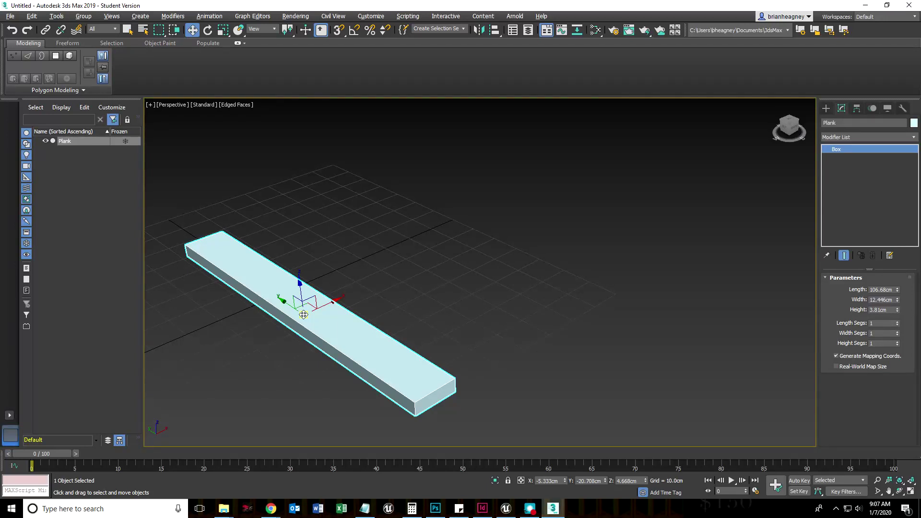
mouse_move(304, 314)
mouse_down()
mouse_move(326, 256)
mouse_move(329, 263)
mouse_move(365, 224)
mouse_move(333, 313)
mouse_move(372, 204)
mouse_move(267, 318)
mouse_move(294, 311)
mouse_move(316, 251)
mouse_move(178, 299)
mouse_move(407, 301)
mouse_move(440, 239)
mouse_move(357, 321)
mouse_move(446, 240)
mouse_move(259, 322)
mouse_move(434, 289)
mouse_move(352, 321)
mouse_move(335, 295)
mouse_move(292, 300)
mouse_move(299, 305)
mouse_up()
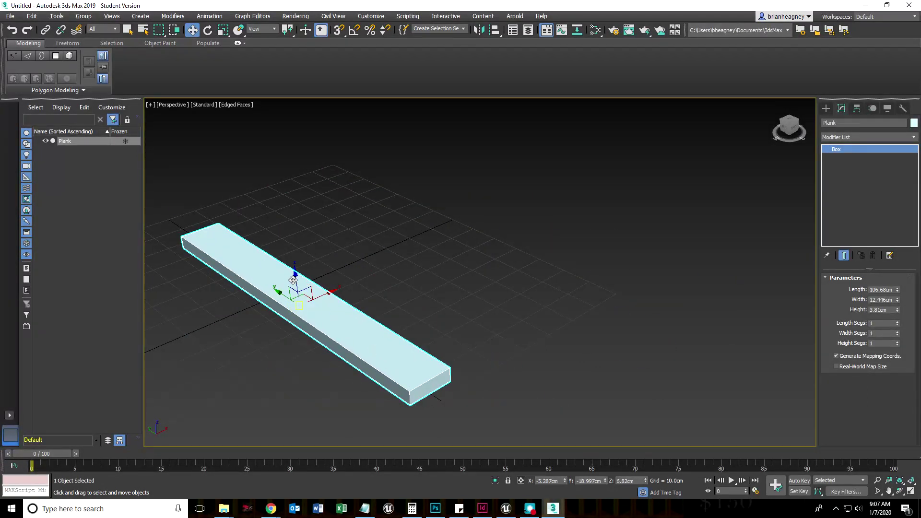
drag(293, 280, 320, 287)
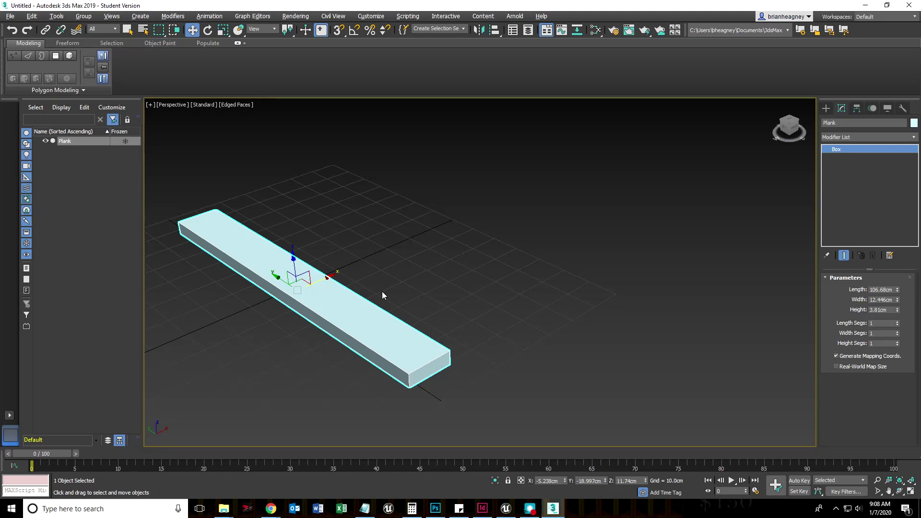
- Maximize the Top viewport for a closer view of the Plank, and return to the four-viewport layout
click(911, 490)
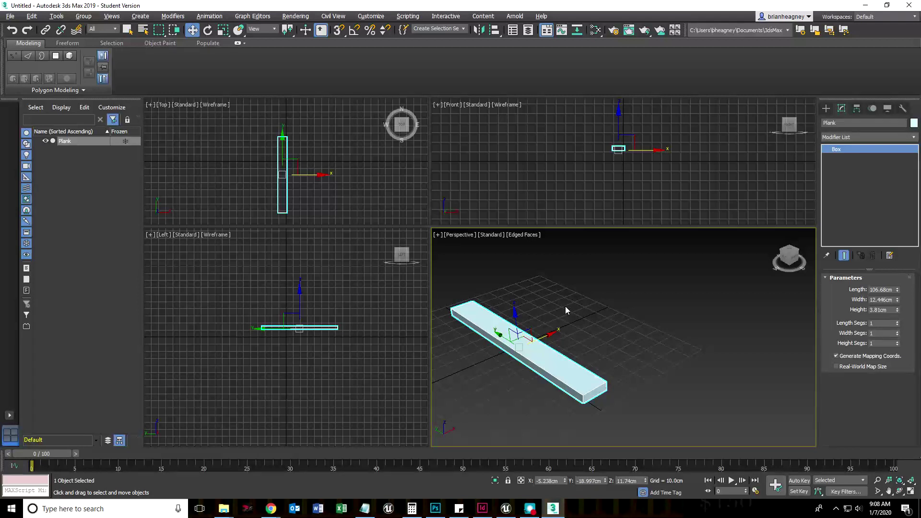
right_click(226, 154)
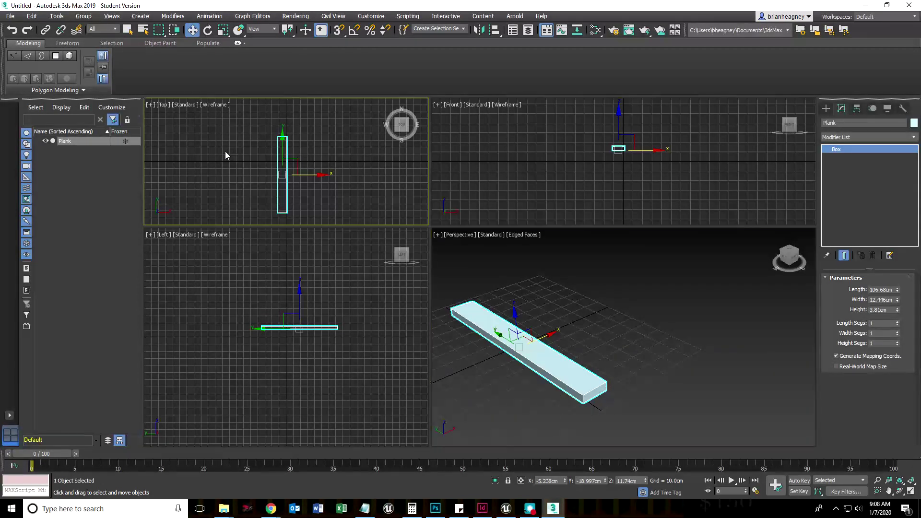
click(911, 491)
scroll(467, 336, up, 3)
scroll(487, 329, down, 1)
middle_drag(487, 329, 372, 301)
click(911, 490)
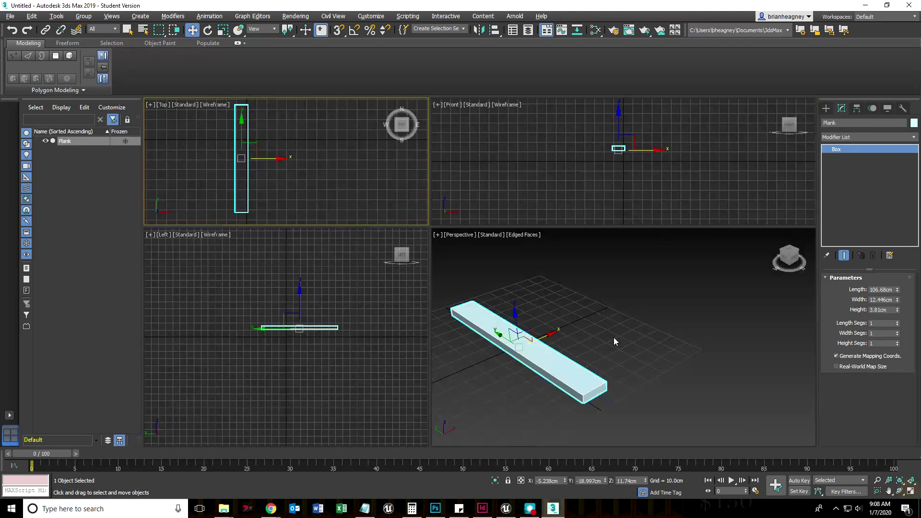
- Switch between viewports, deselect the Plank by activating the Front viewport on empty space, and reselect it in Perspective
right_click(617, 303)
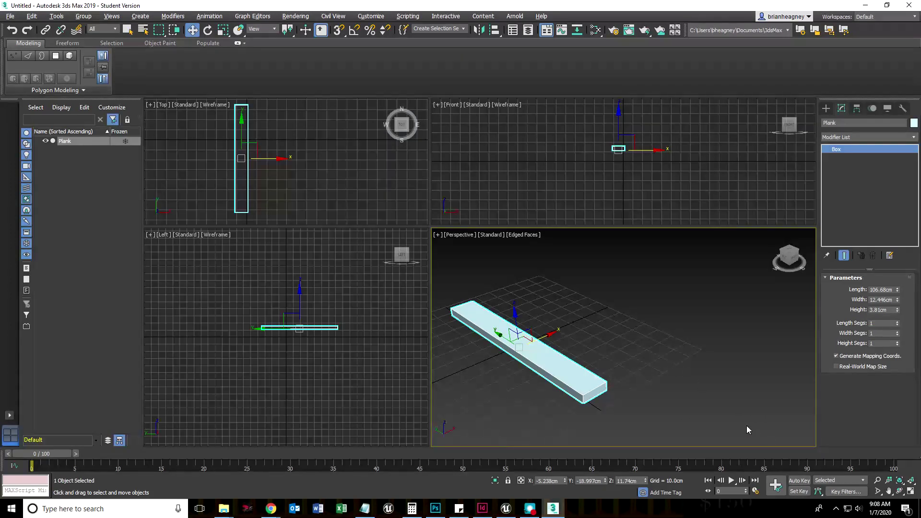
right_click(450, 114)
right_click(362, 183)
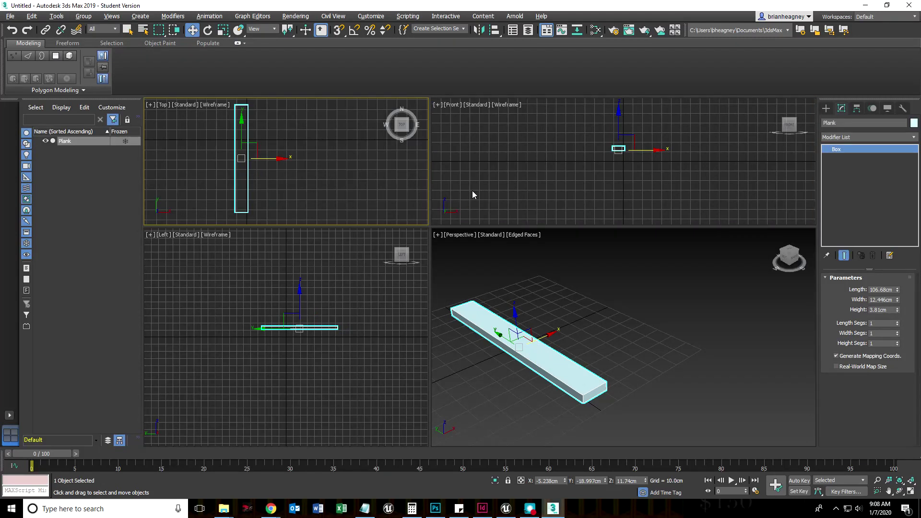
click(504, 158)
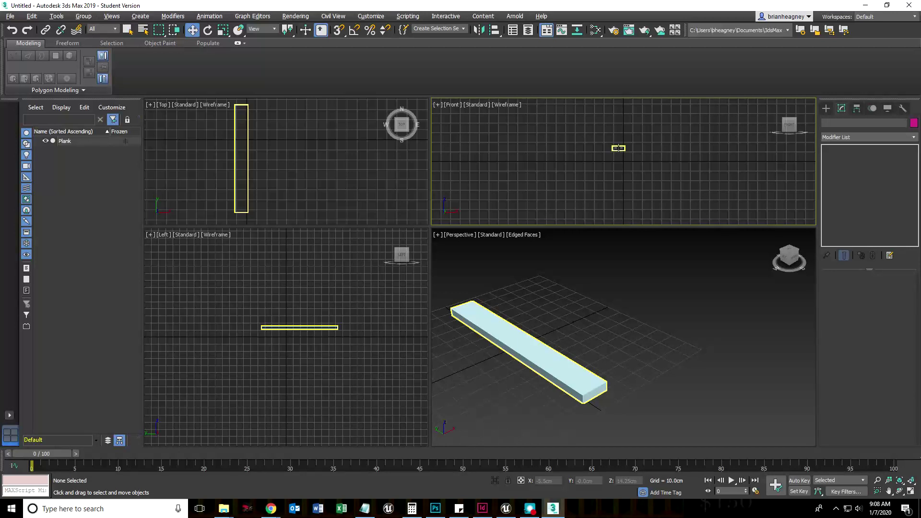
click(494, 334)
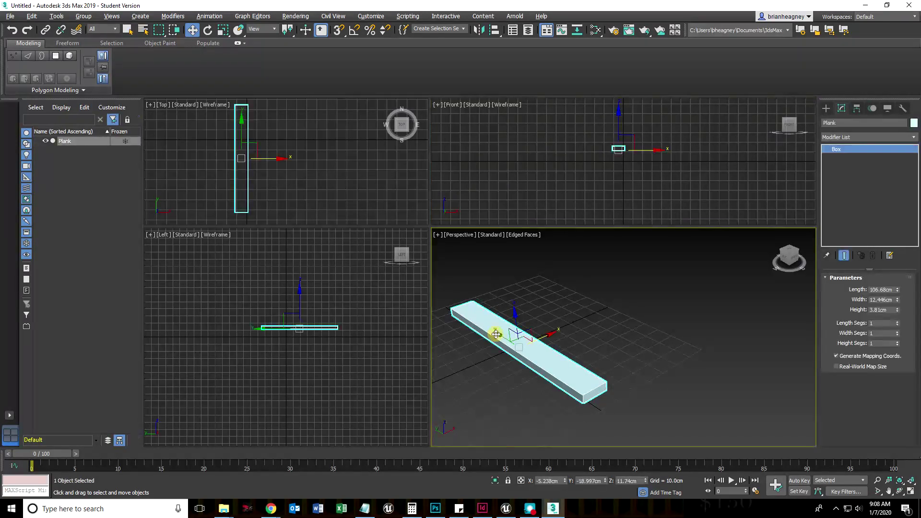
- Cycle the active viewport through Front, Top, Left and Perspective while keeping the Plank selected
right_click(579, 174)
right_click(368, 198)
right_click(379, 272)
right_click(463, 252)
right_click(473, 199)
right_click(380, 214)
right_click(378, 294)
right_click(499, 270)
- Maximize the Perspective viewport, change it to the Top view and display the Plank shaded with edged faces
click(911, 492)
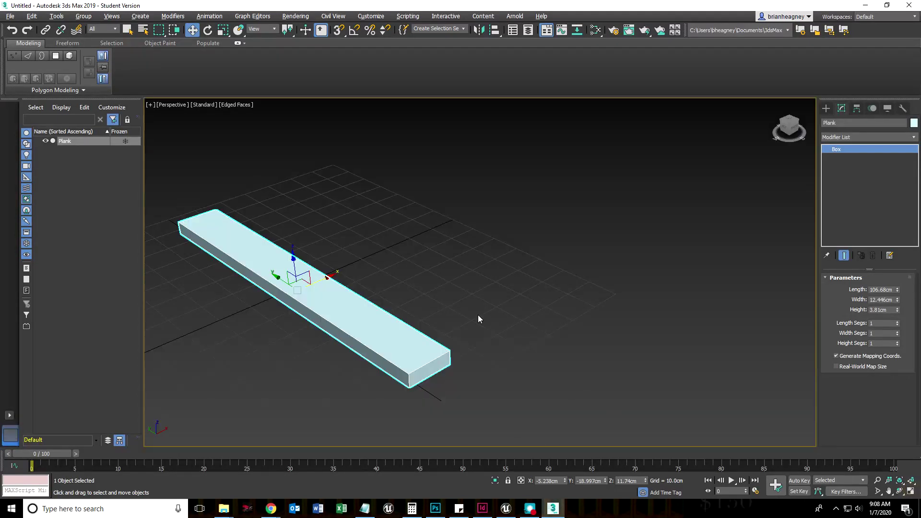
middle_drag(458, 276, 465, 286)
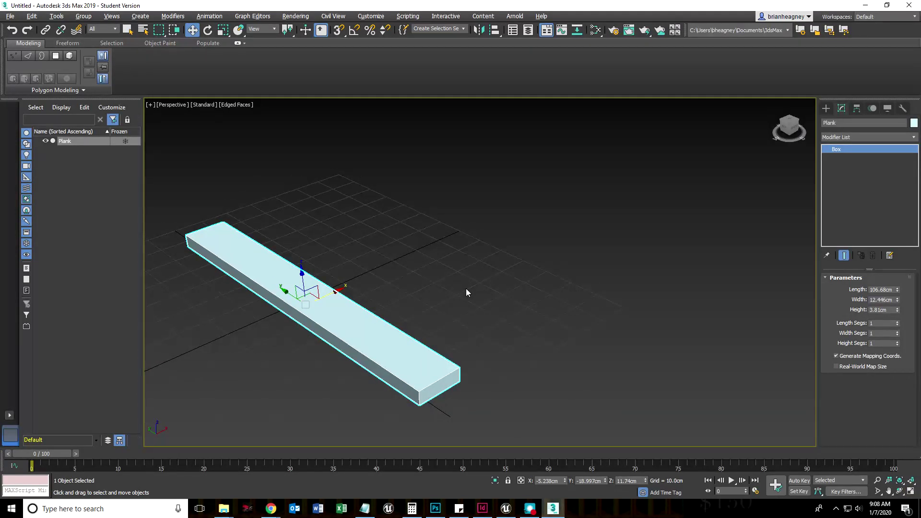
key(t)
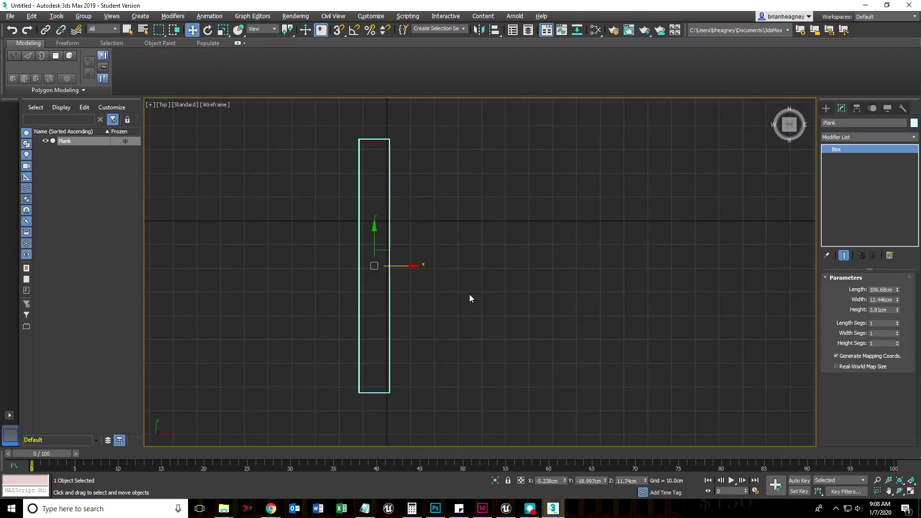
key(F3)
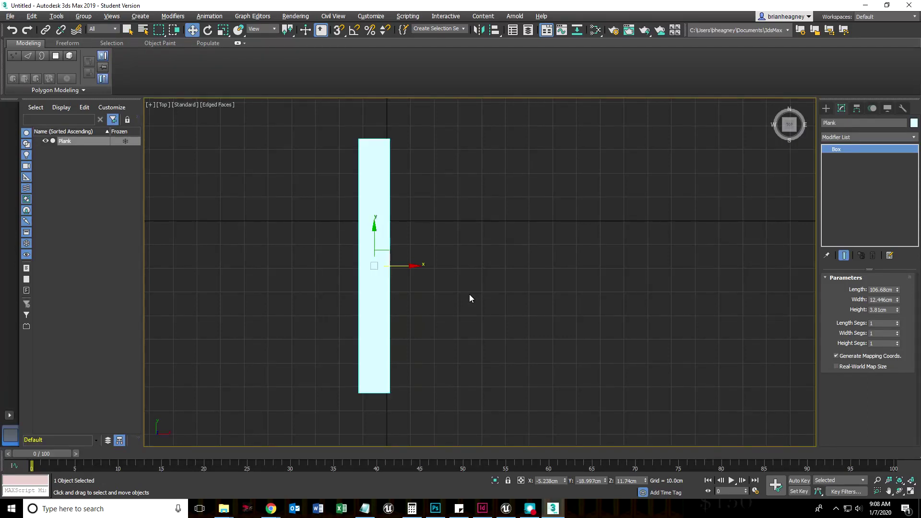
- Display the Top view in wireframe and clone the Plank about 12.65 cm along X, leaving a thin gap beside the original
scroll(467, 293, up, 2)
middle_drag(438, 262, 428, 296)
key(F3)
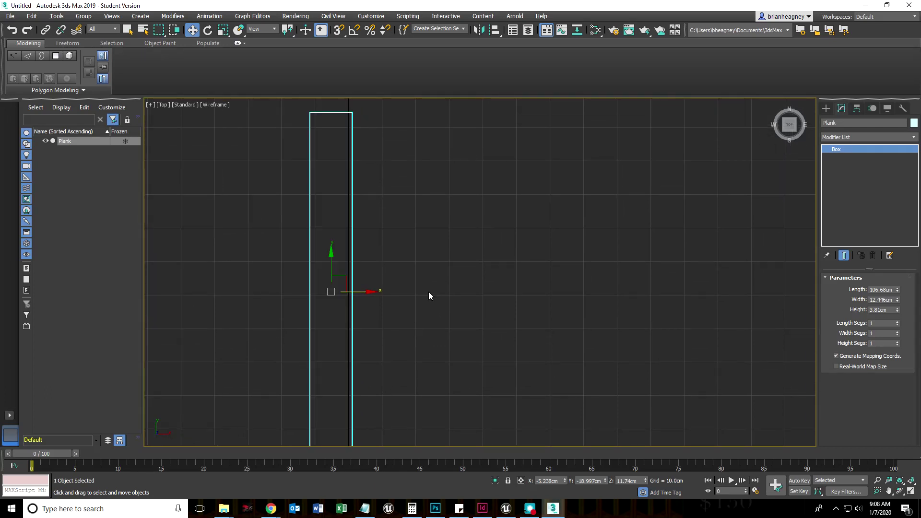
scroll(394, 301, up, 5)
middle_drag(367, 309, 406, 306)
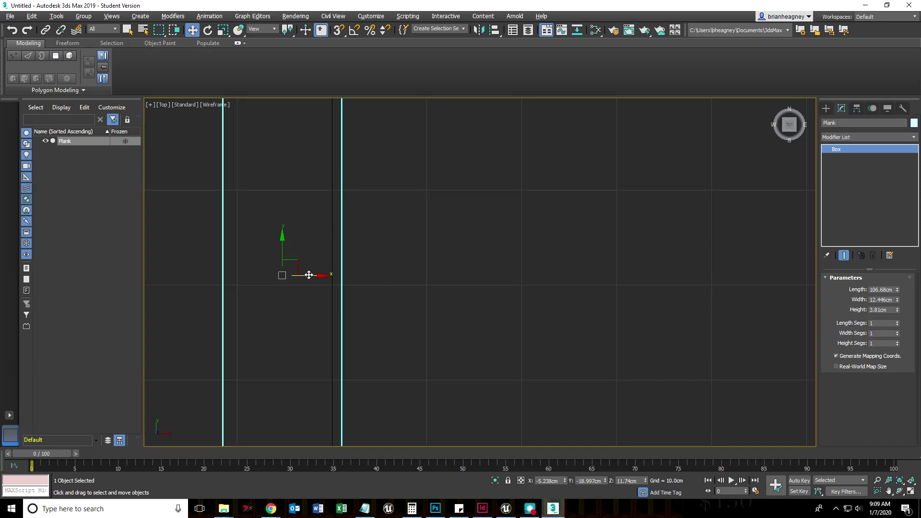
shift+drag(307, 275, 427, 276)
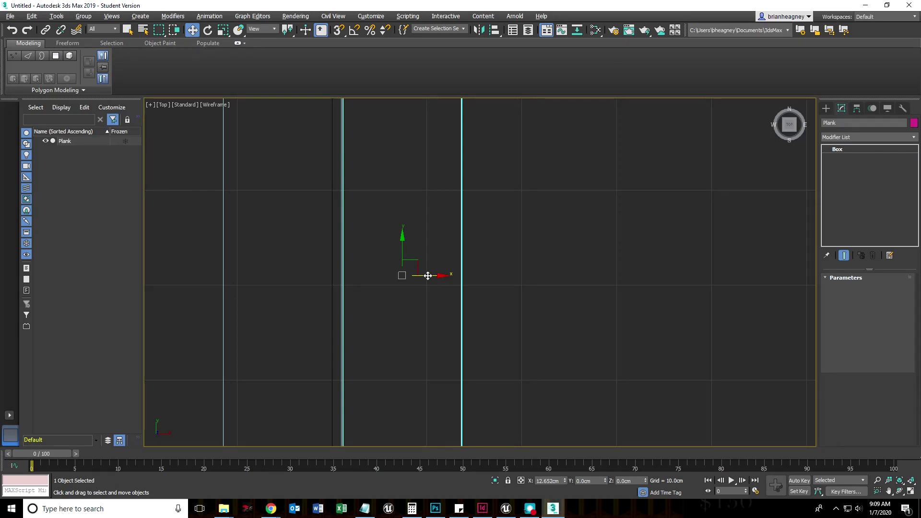
shift+drag(427, 276, 428, 277)
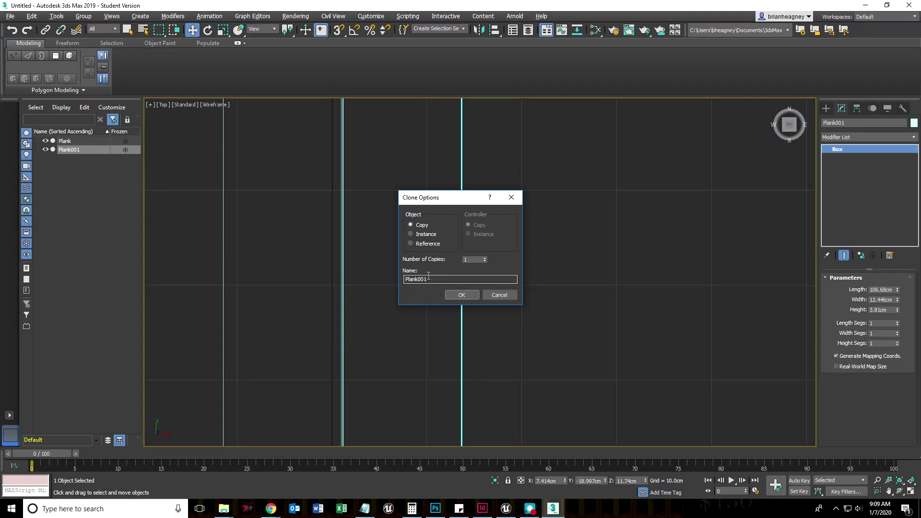
- Make the clones instances, set the number of copies to 4, and confirm with the name Plank001
drag(451, 203, 617, 179)
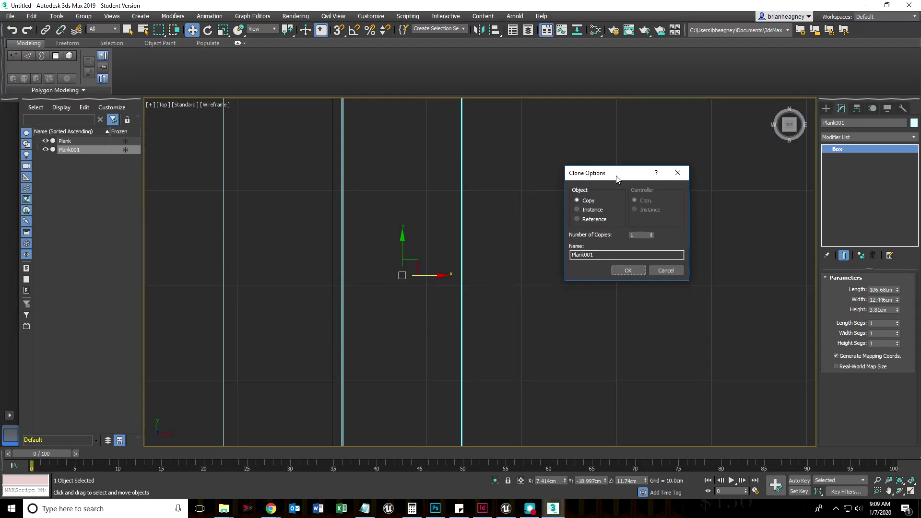
click(577, 208)
drag(612, 175, 593, 181)
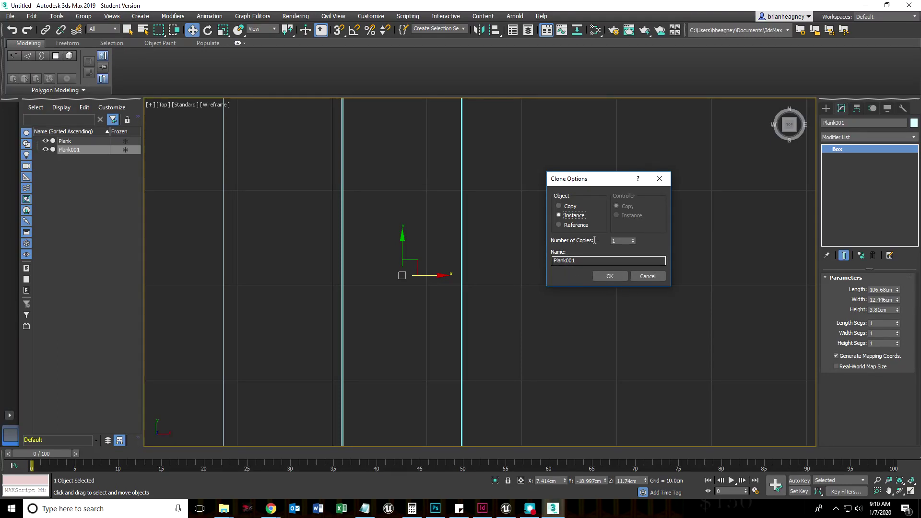
click(633, 243)
drag(585, 180, 609, 142)
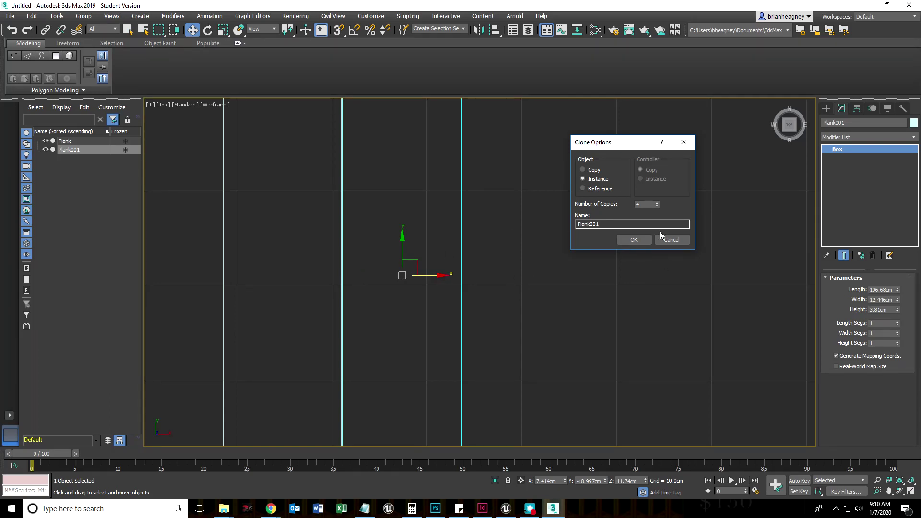
click(634, 240)
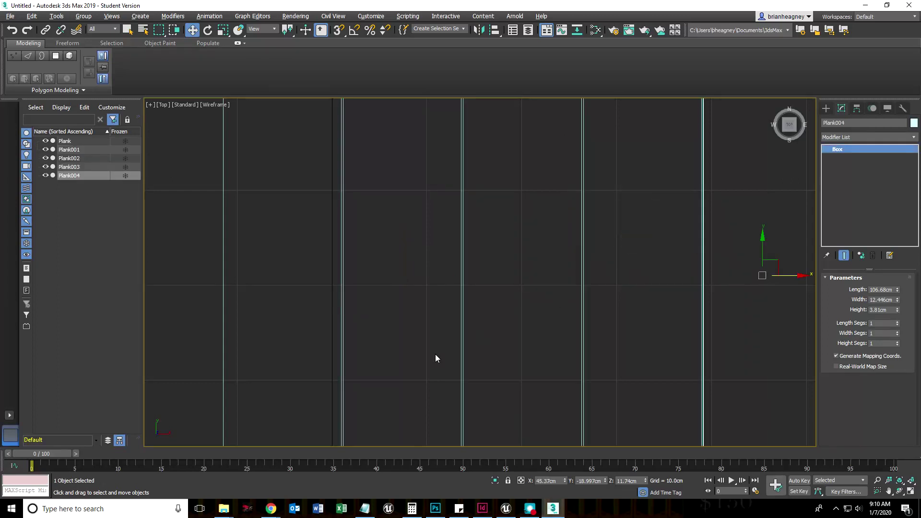
- Examine the row of planks from an angled view, displayed shaded instead of wireframe and with nothing selected
scroll(422, 363, down, 6)
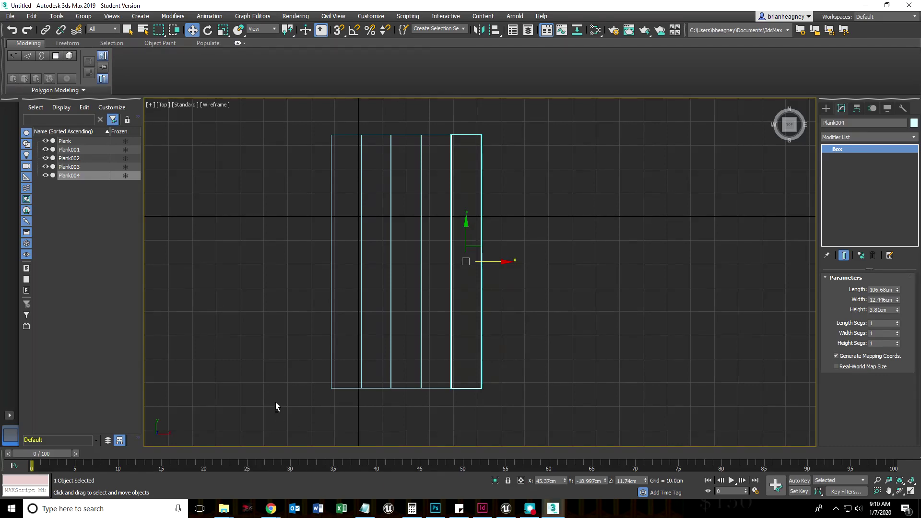
alt+middle_drag(275, 402, 306, 338)
scroll(424, 368, up, 3)
scroll(424, 368, down, 3)
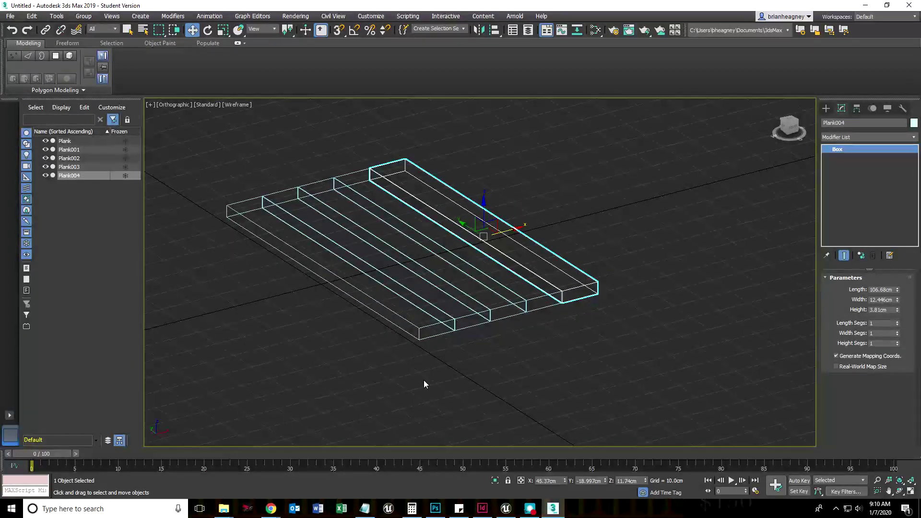
key(F3)
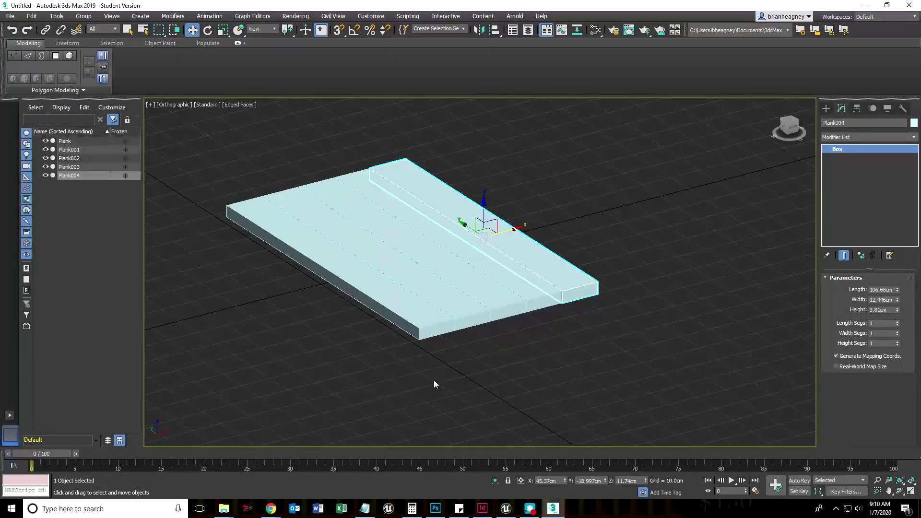
click(477, 379)
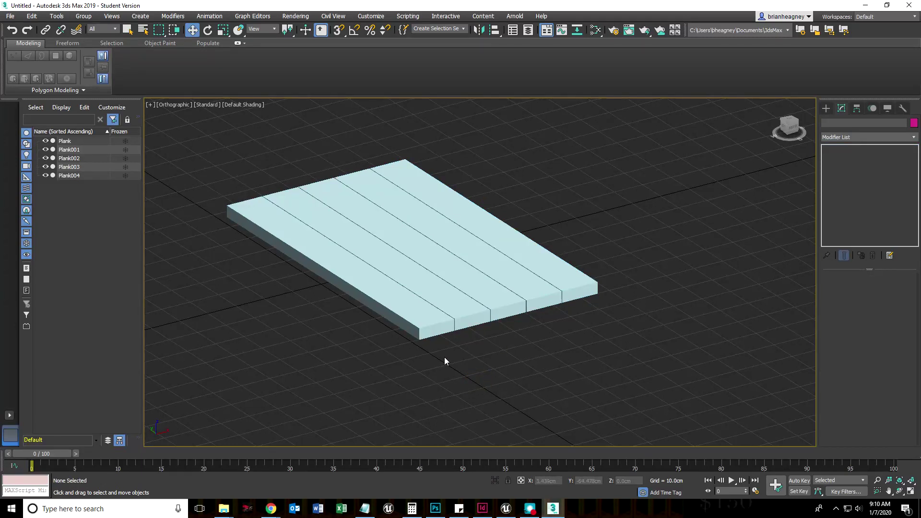
scroll(439, 365, up, 3)
middle_drag(456, 366, 496, 404)
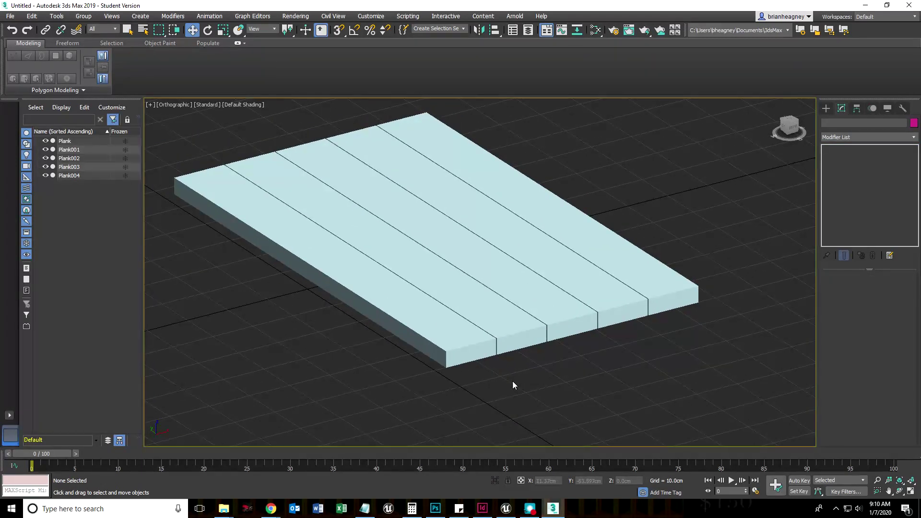
- Switch to Photoshop to check the coffee table reference image, and return to 3ds Max to compare the planked tabletop
click(438, 511)
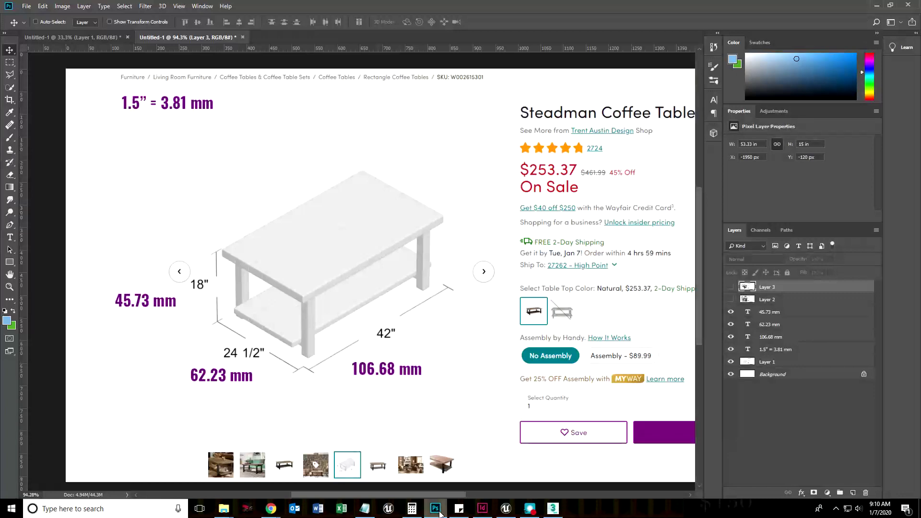
click(553, 508)
alt+middle_drag(534, 306, 490, 380)
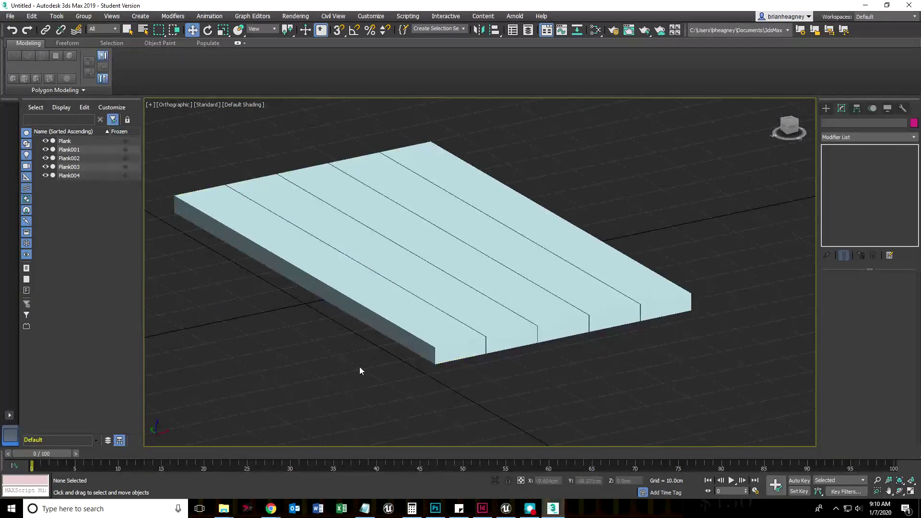